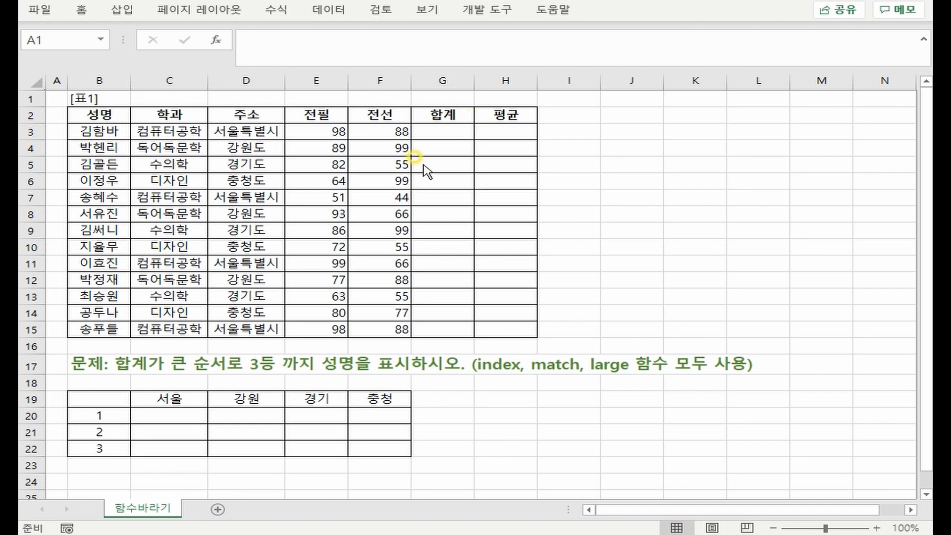
Step: Calculate the 합계 column with =SUM(E3:F3) in G3 and fill the formula down to G15
click(448, 131)
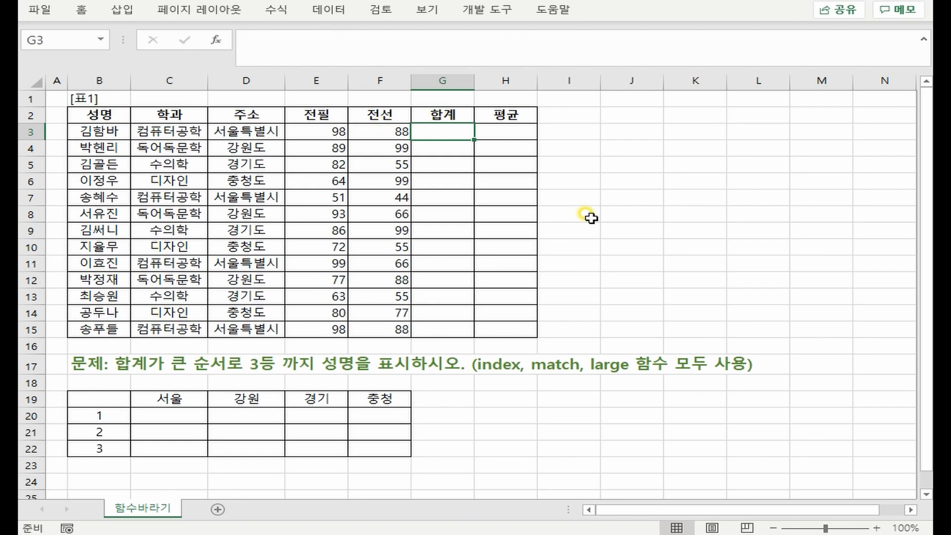
text(=SUM()
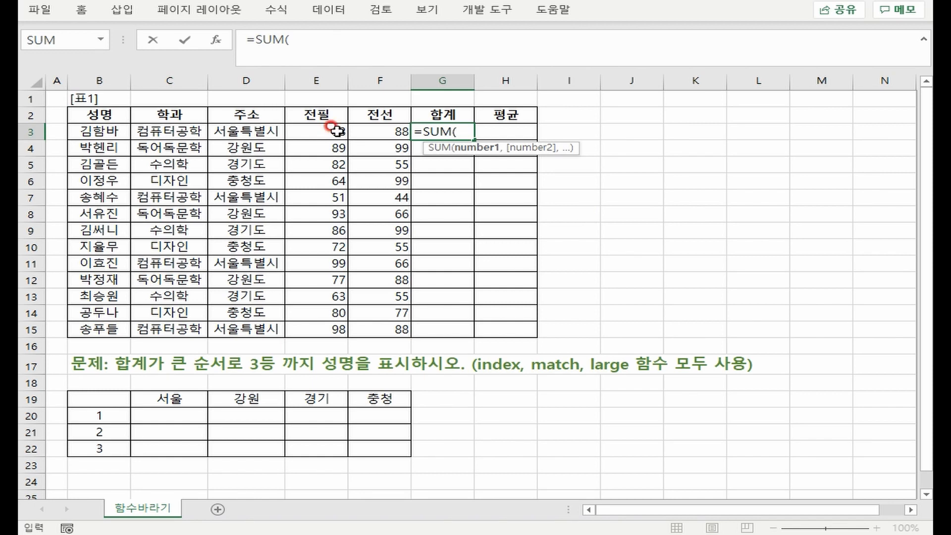
drag(328, 128, 369, 131)
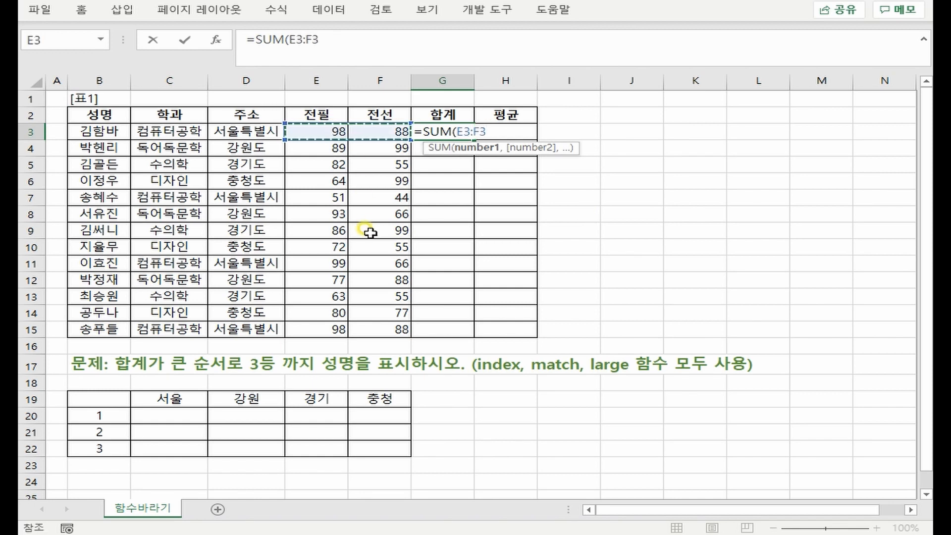
text())
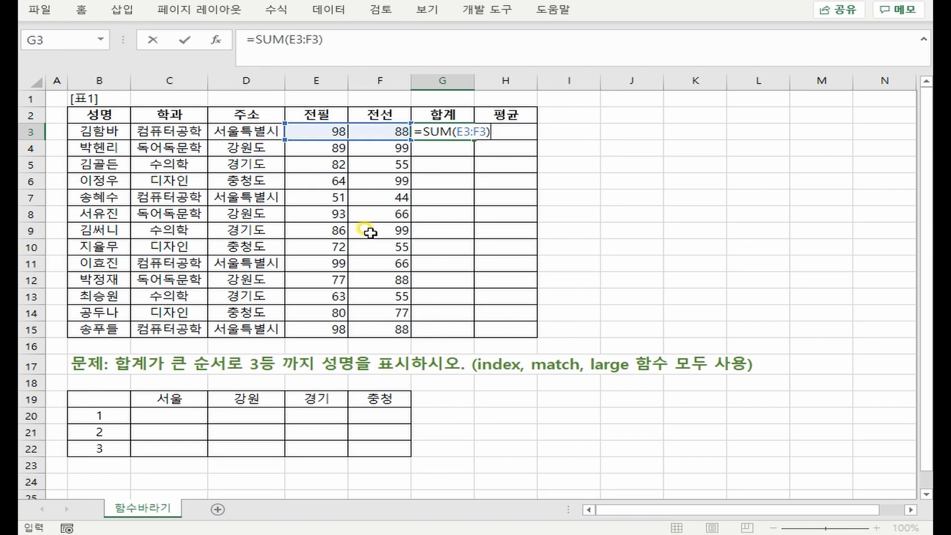
click(453, 132)
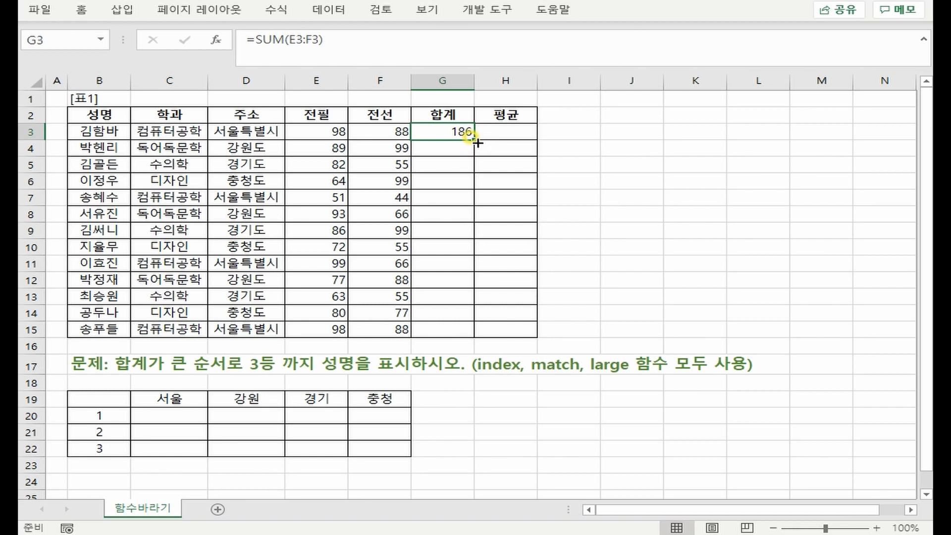
drag(474, 140, 425, 330)
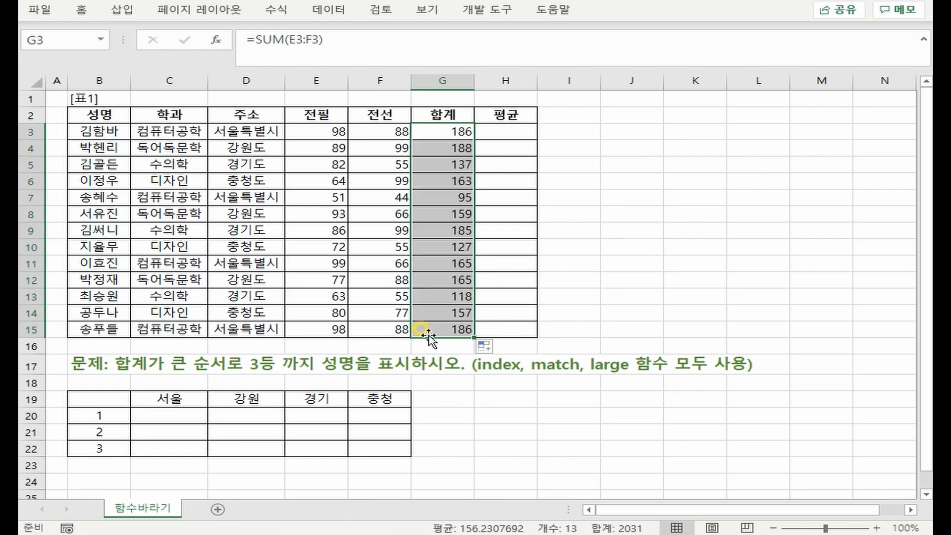
Step: Examine how the cell references in the SUM formulas of G3, G4 and G5 shift from row to row
double_click(459, 131)
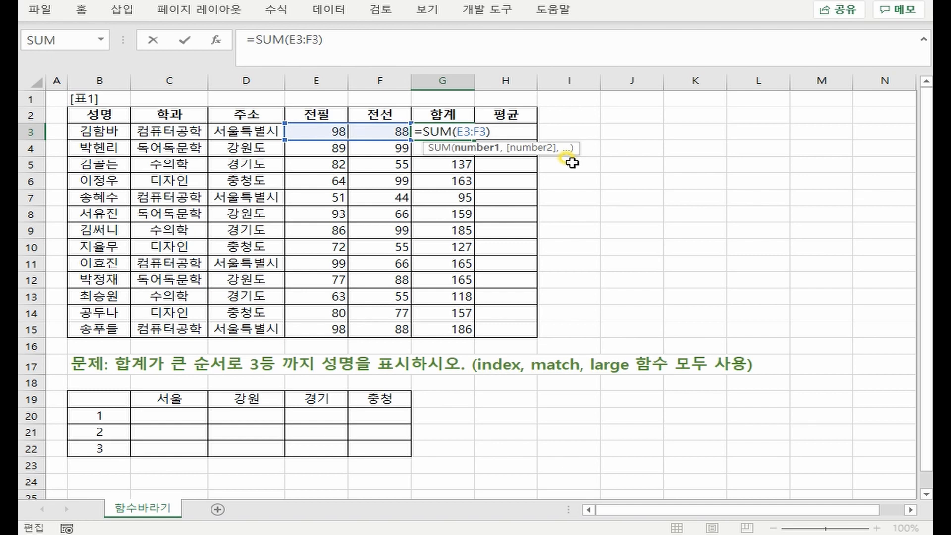
key(ctrl+Return)
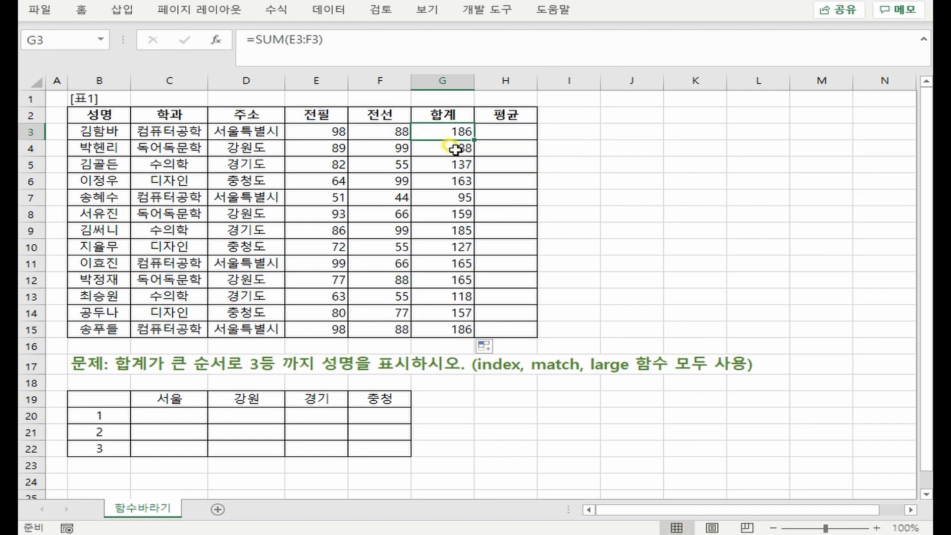
double_click(454, 149)
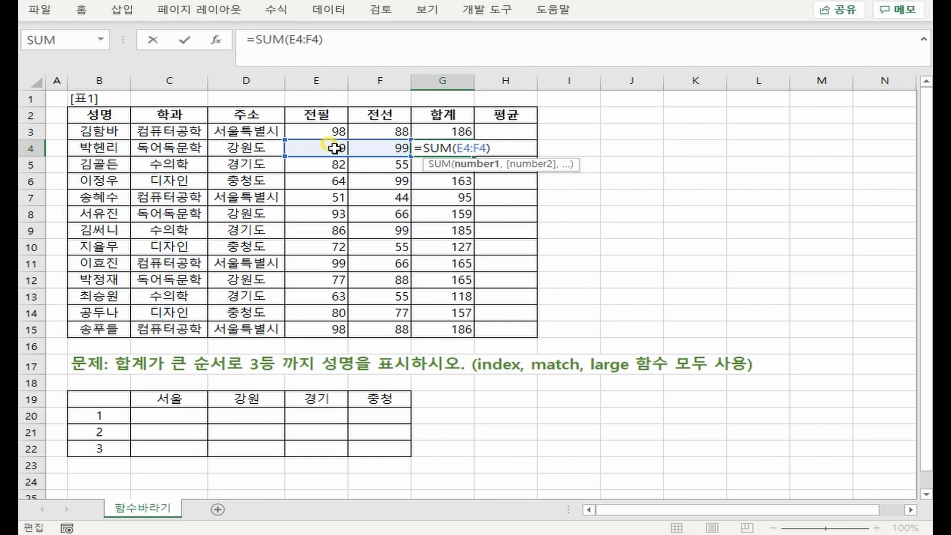
key(Return)
key(F2)
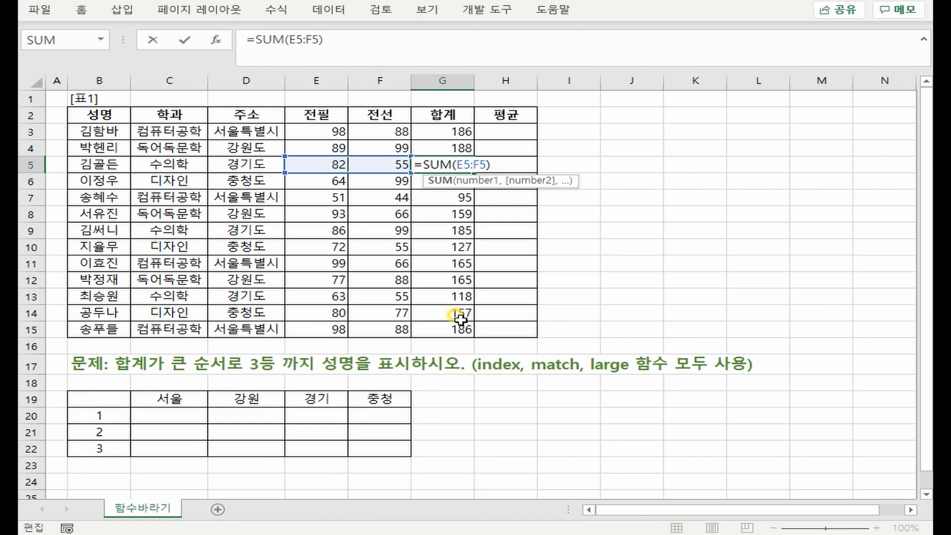
key(ctrl+Return)
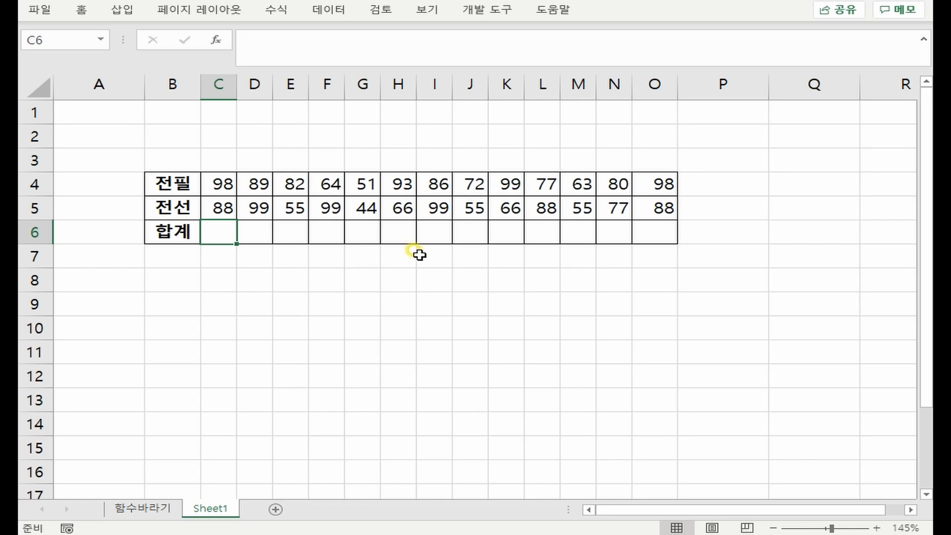
Step: On Sheet1, total the first score column with =SUM(C4:C5) in C6 and fill the formula across to O6
text(=SUM()
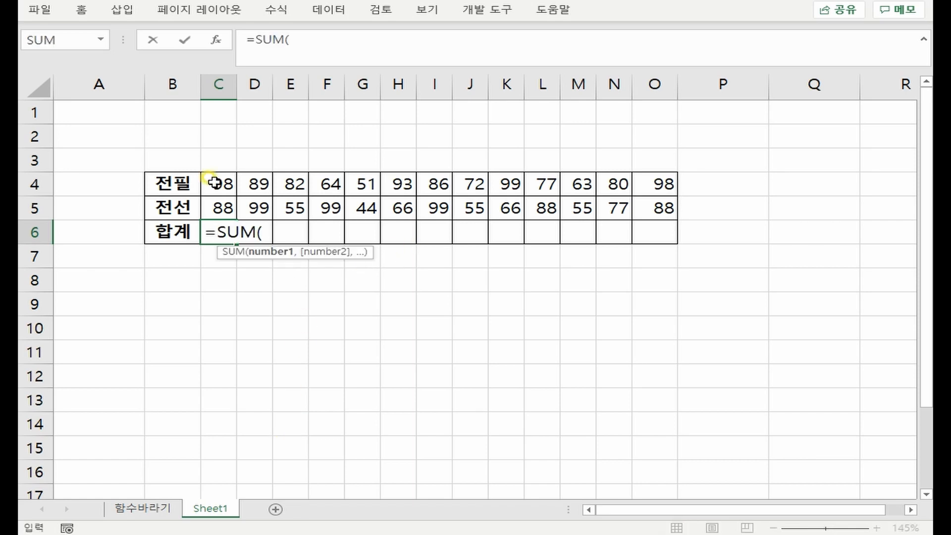
drag(214, 183, 208, 207)
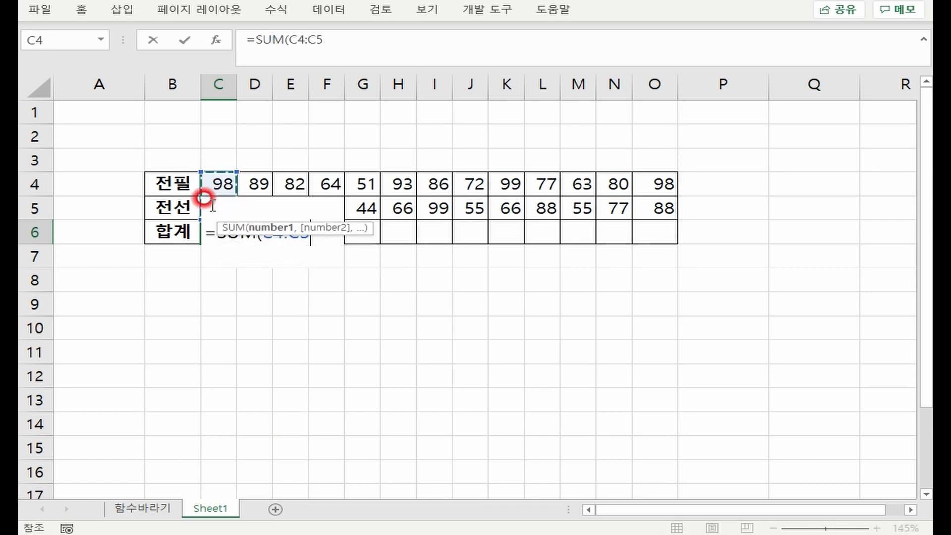
key(Return)
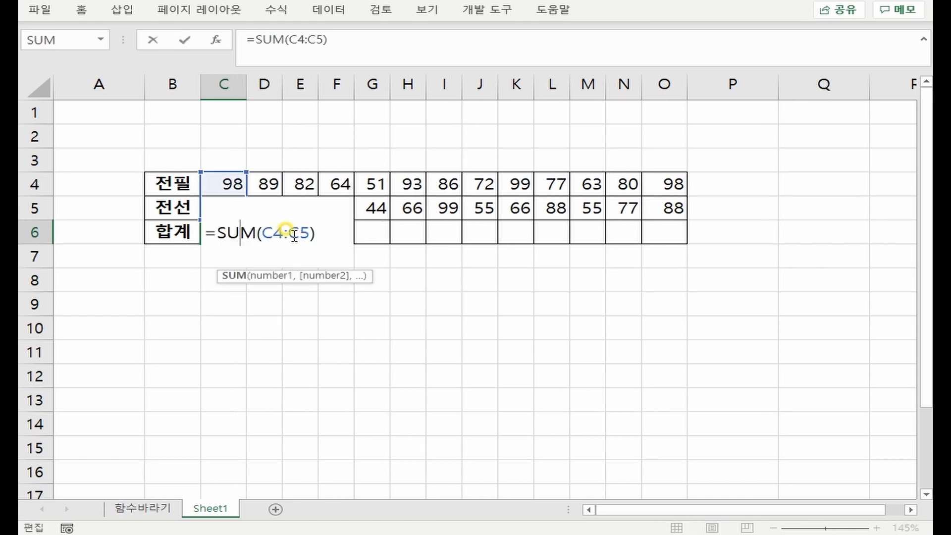
key(ctrl+Return)
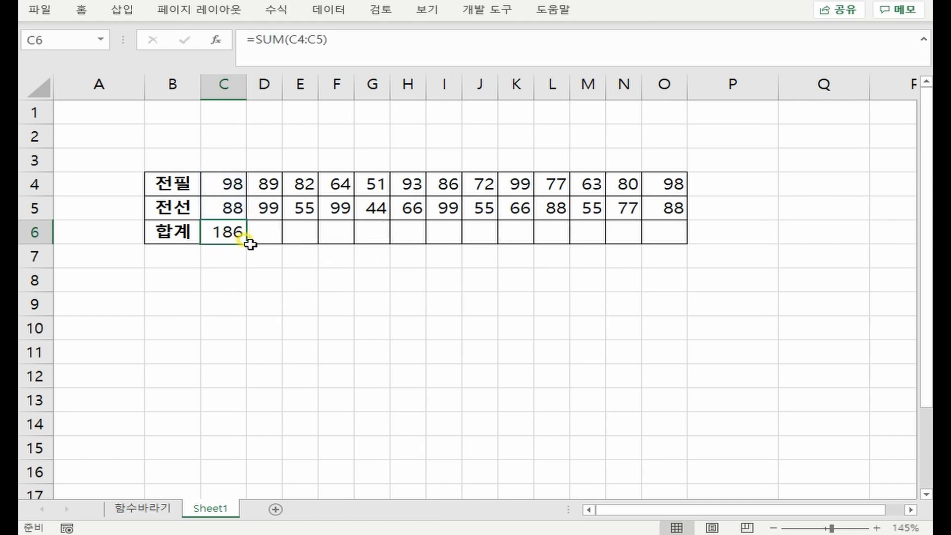
drag(248, 242, 672, 230)
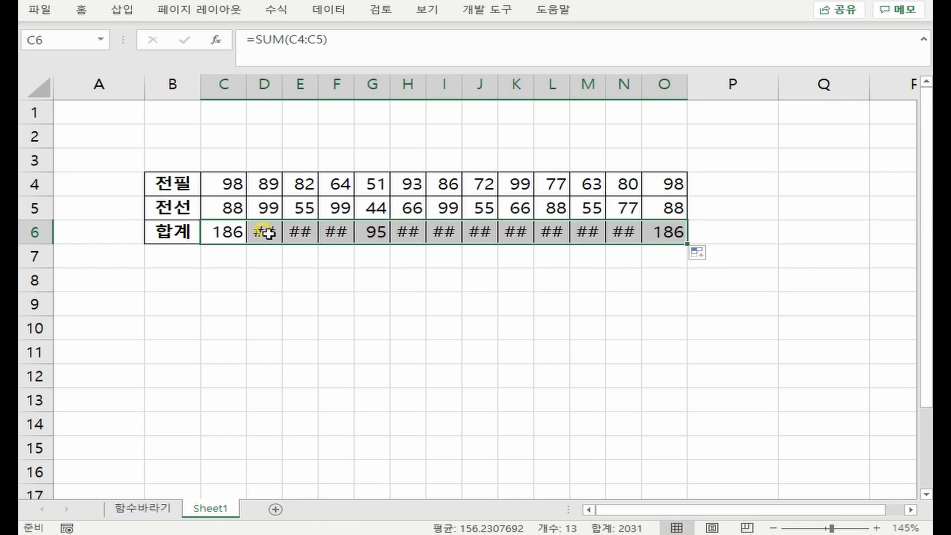
Step: Widen columns C through O together so the three-digit totals in row 6 fit
mouse_move(268, 233)
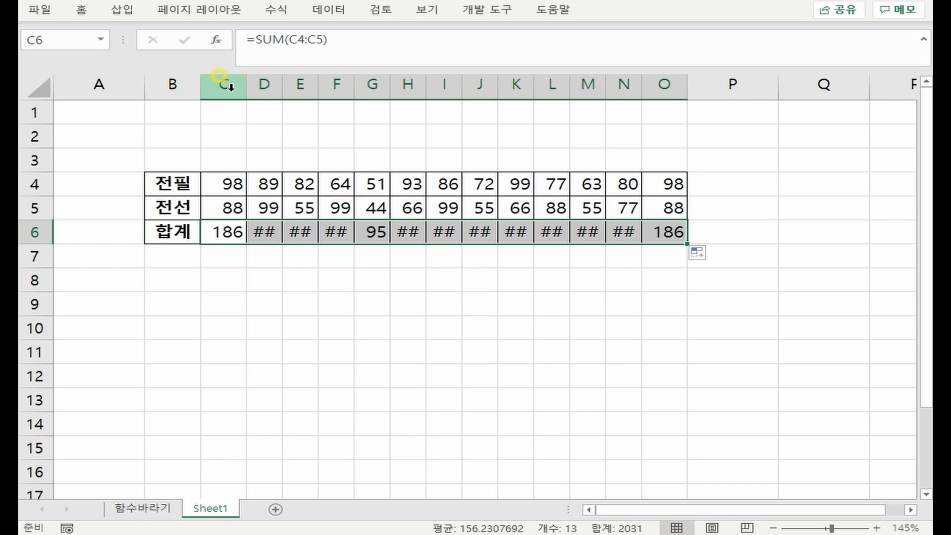
drag(217, 84, 661, 76)
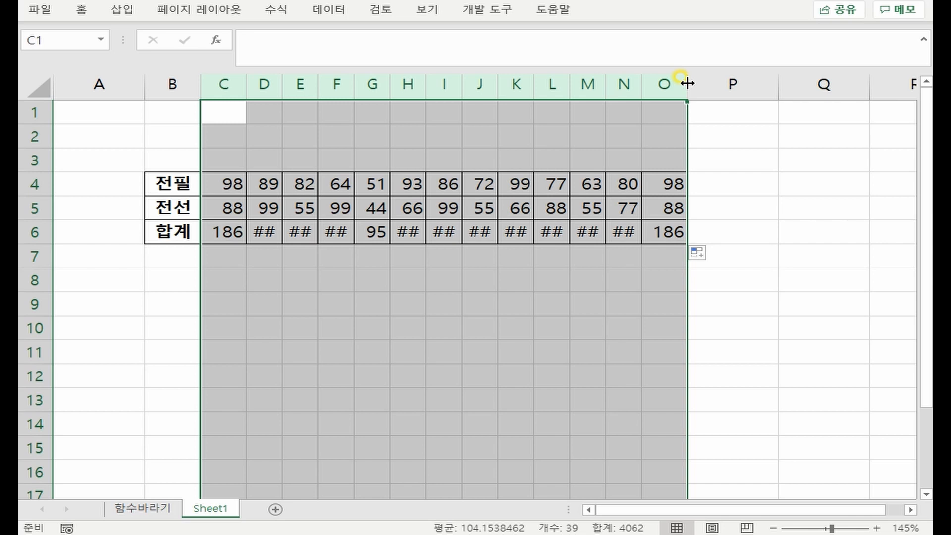
drag(687, 83, 783, 84)
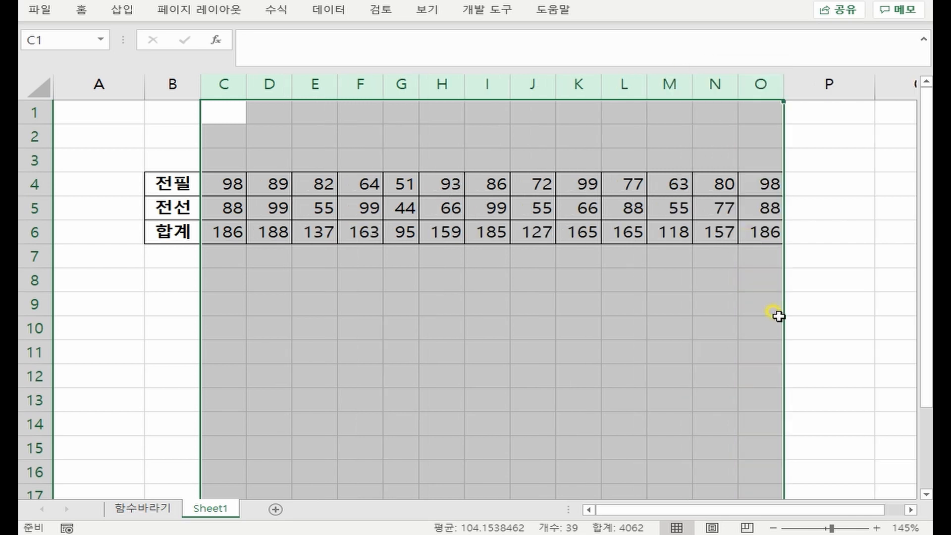
Step: Examine how the column references in the row 6 SUM formulas shift, starting from C6 and D6
click(224, 229)
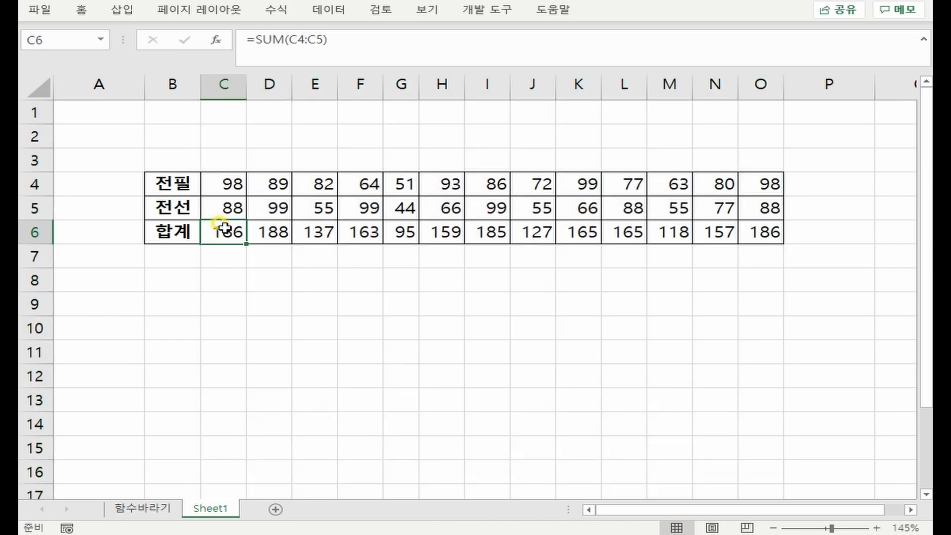
key(F2)
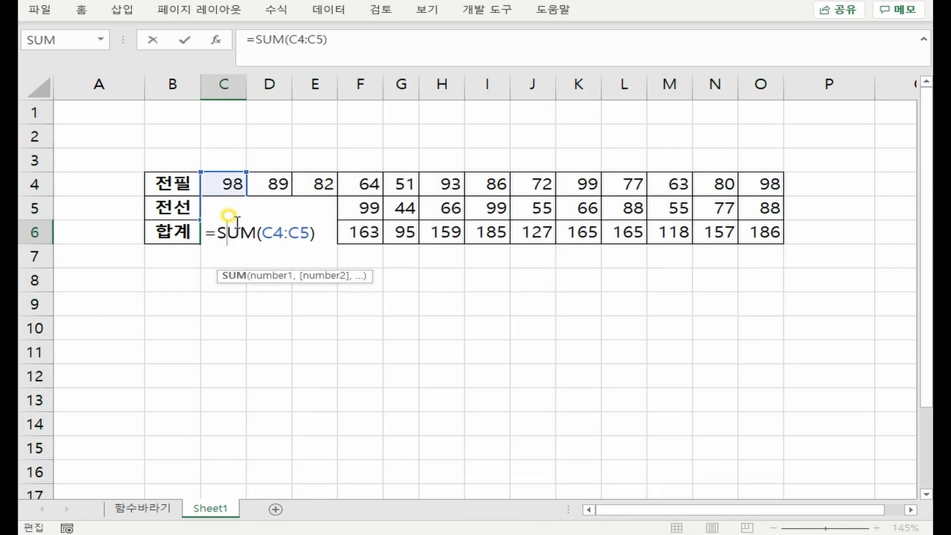
key(Escape)
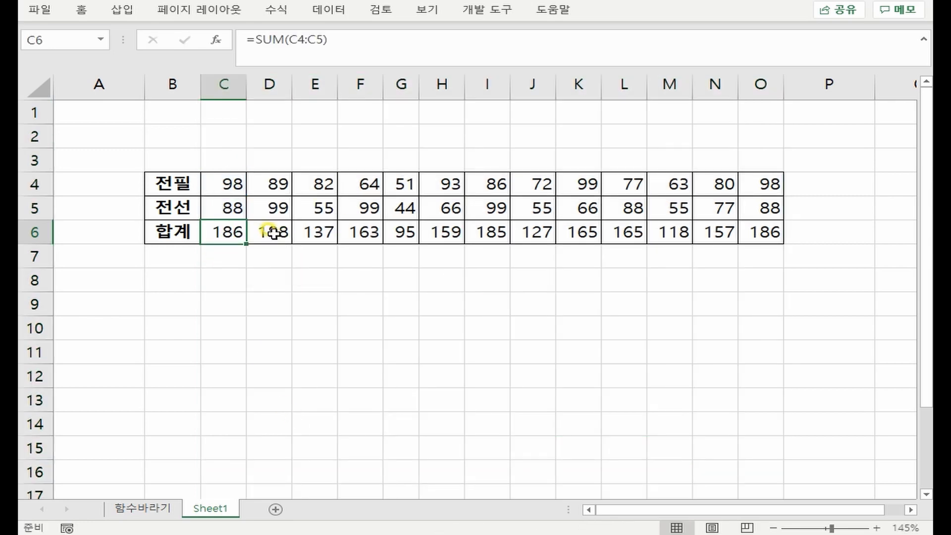
double_click(274, 232)
scroll(273, 232, down, 1)
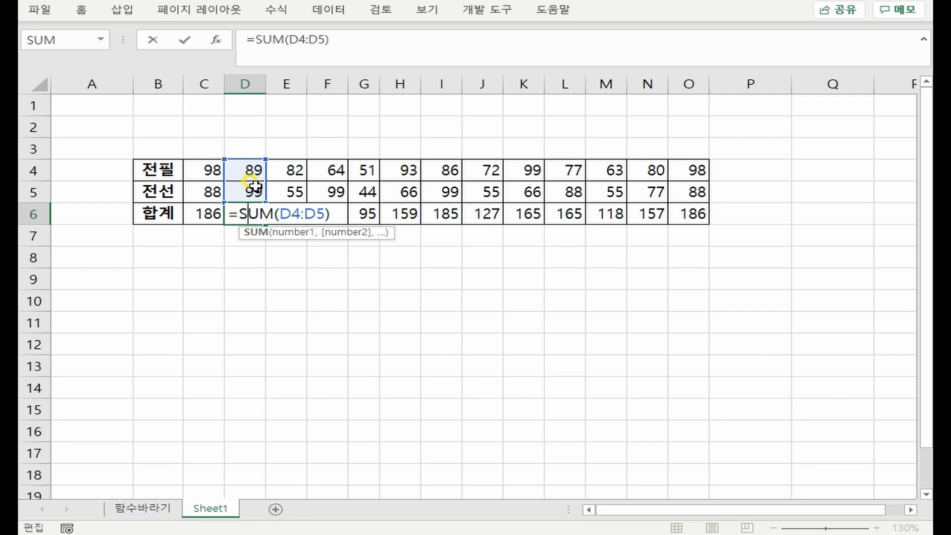
double_click(302, 219)
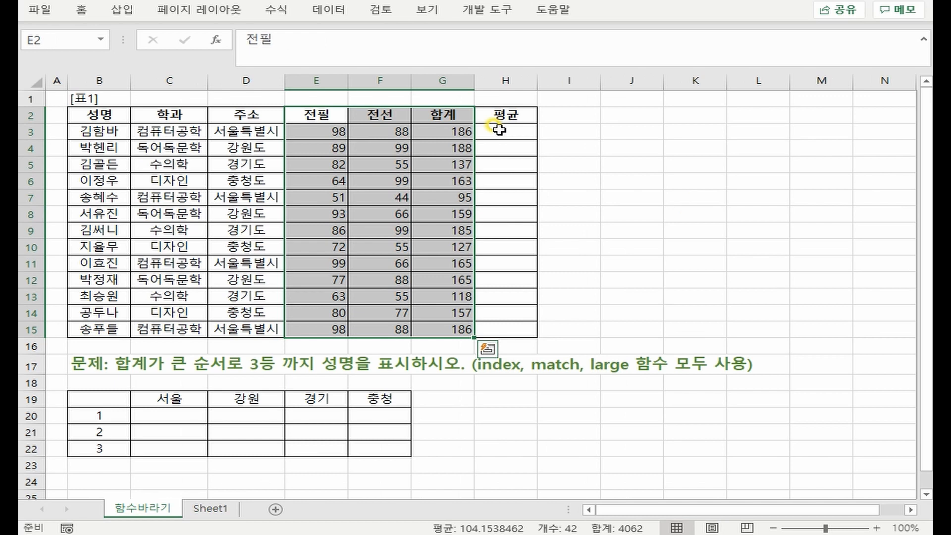
Step: On the 함수바라기 sheet, calculate the 평균 column with =AVERAGE(E3:F3) in H3 and fill it down to H15
click(500, 130)
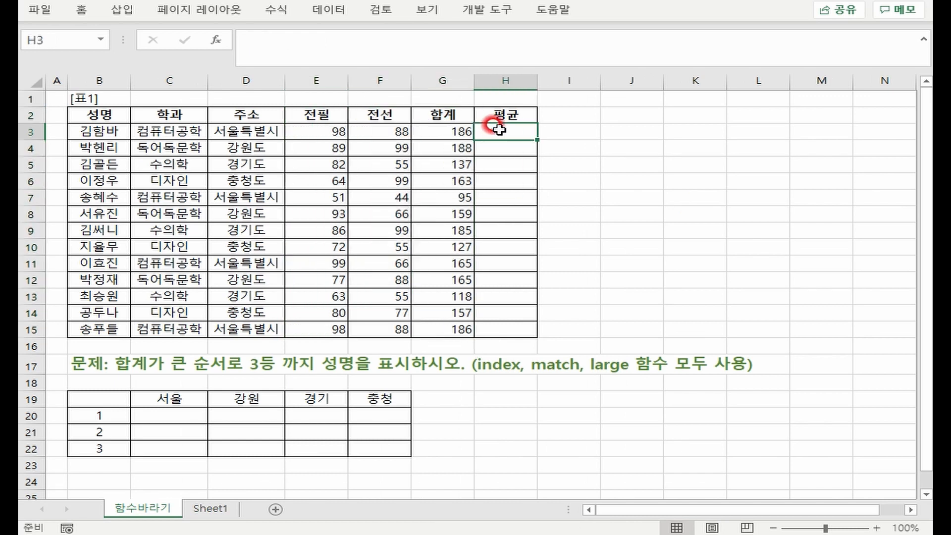
text(=AVERAGE()
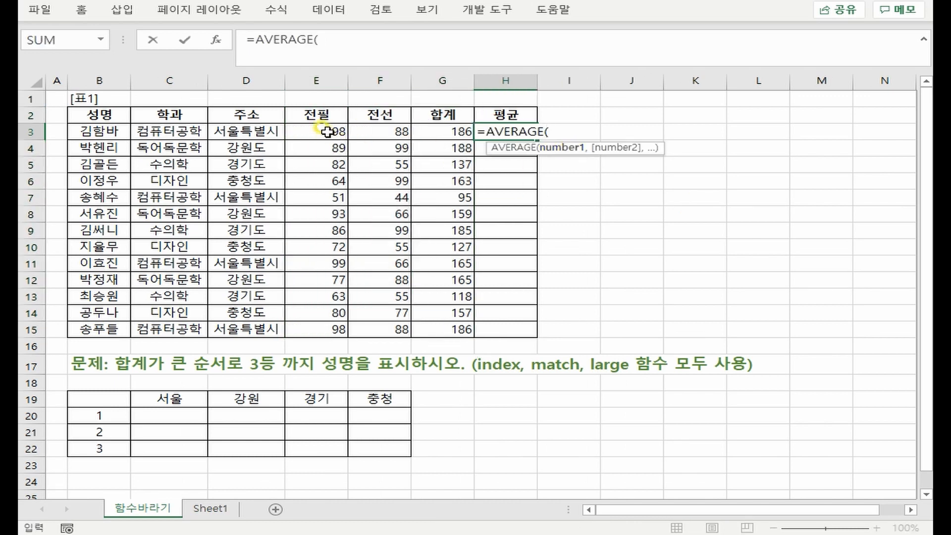
drag(321, 132, 361, 133)
key(Return)
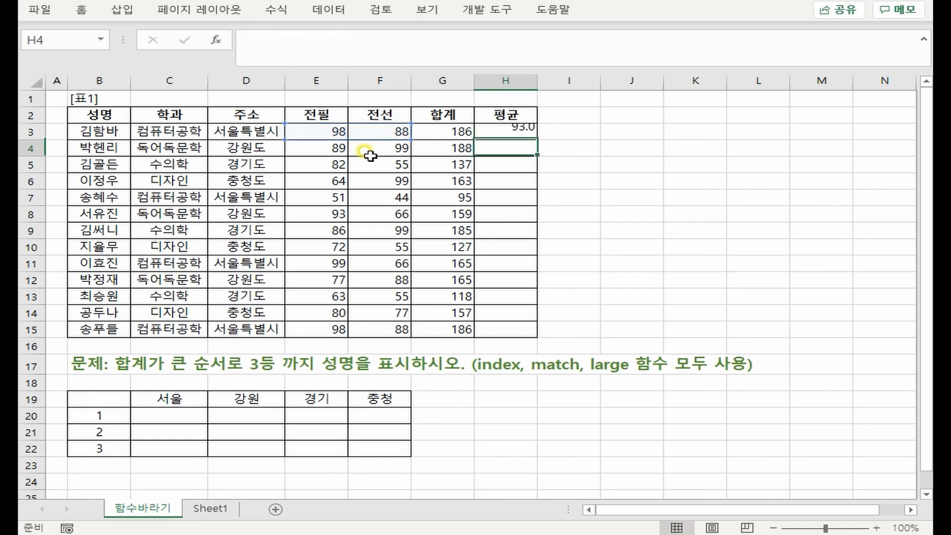
click(529, 125)
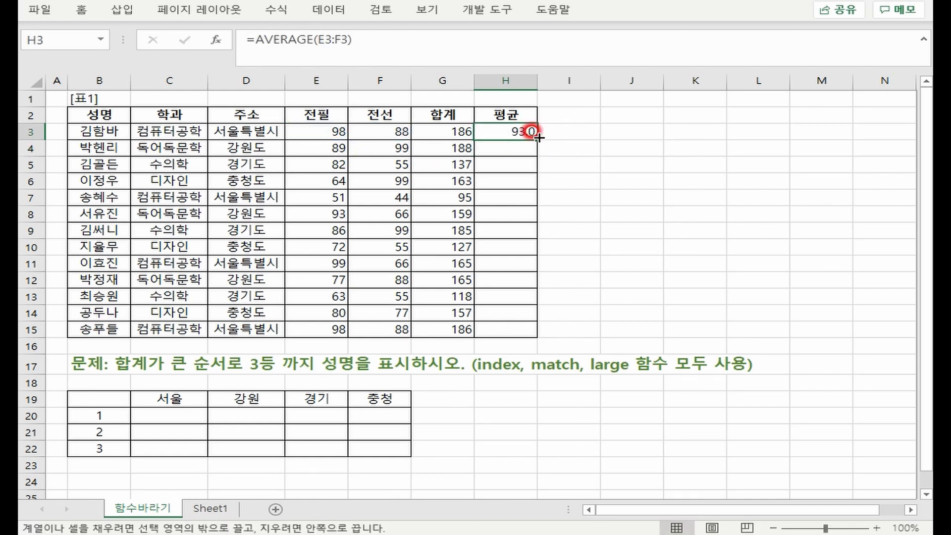
double_click(536, 139)
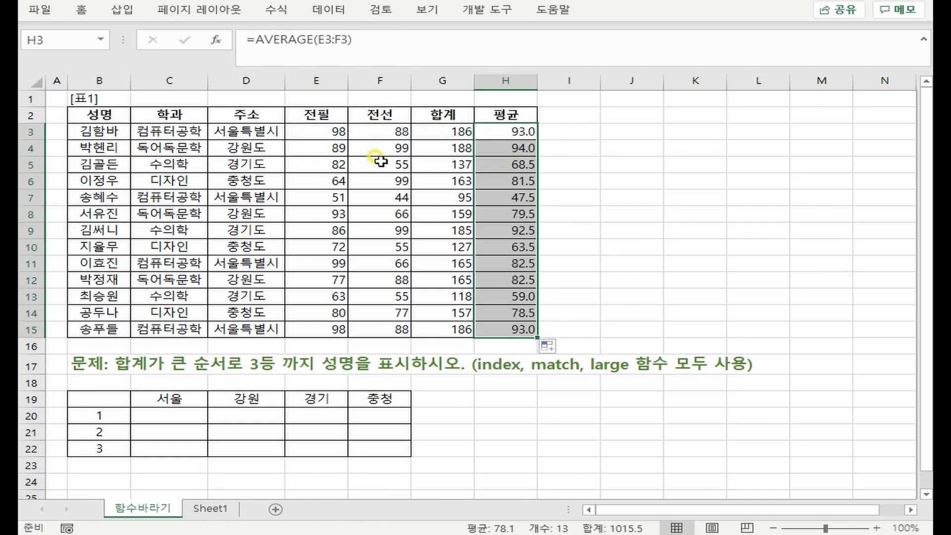
Step: Check which cells the AVERAGE formula in H9 refers to
click(520, 229)
double_click(520, 229)
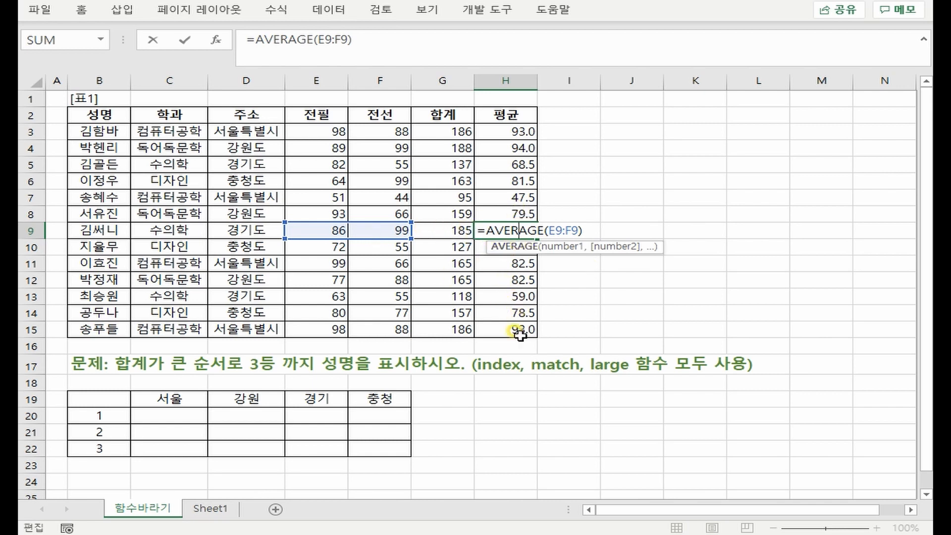
key(ctrl+Return)
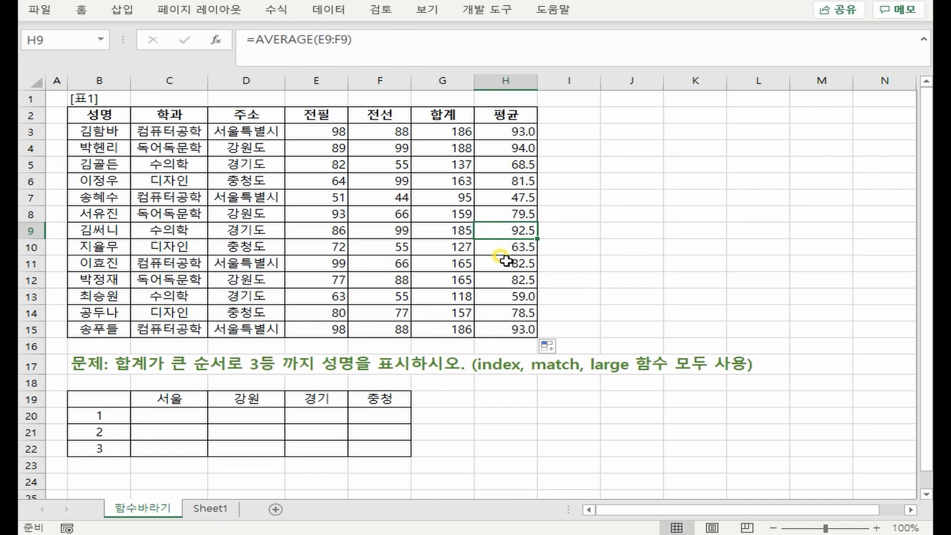
Step: Start a formula in H19 referring to H7 and cycle the reference through its absolute form $H$7 and the mixed forms
click(505, 398)
text(=)
click(505, 197)
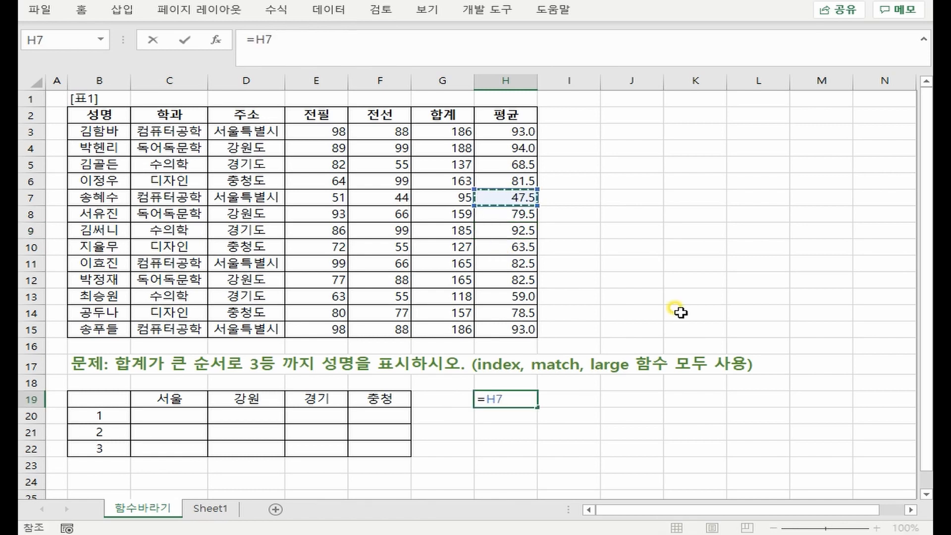
key(F4)
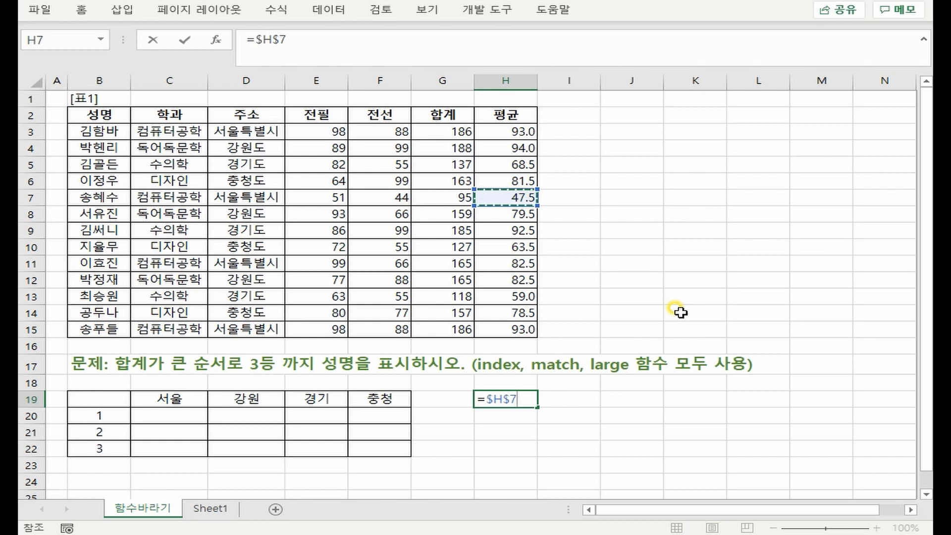
key(F4)
key(F4)
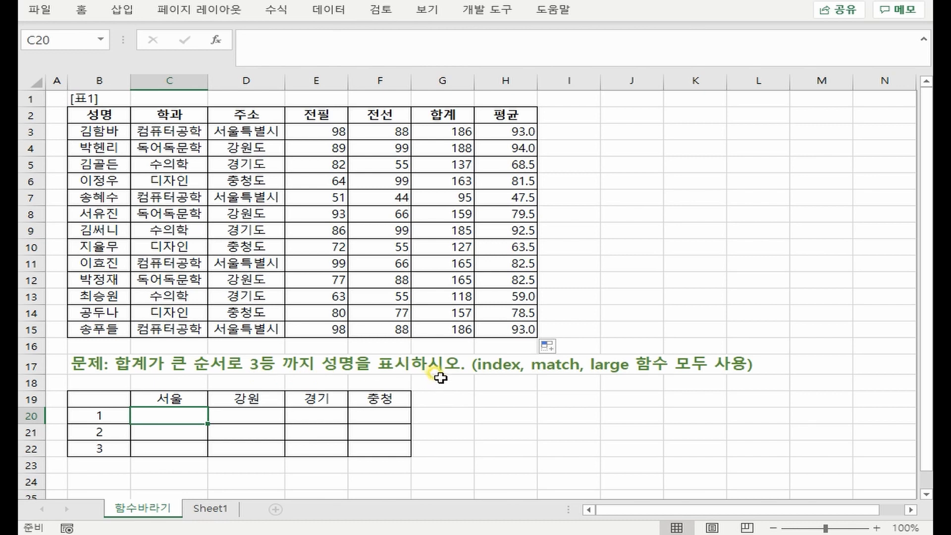
Step: Examine the region headings, ranks 1 to 3 and the empty result range C20:F22 of the task table
click(173, 398)
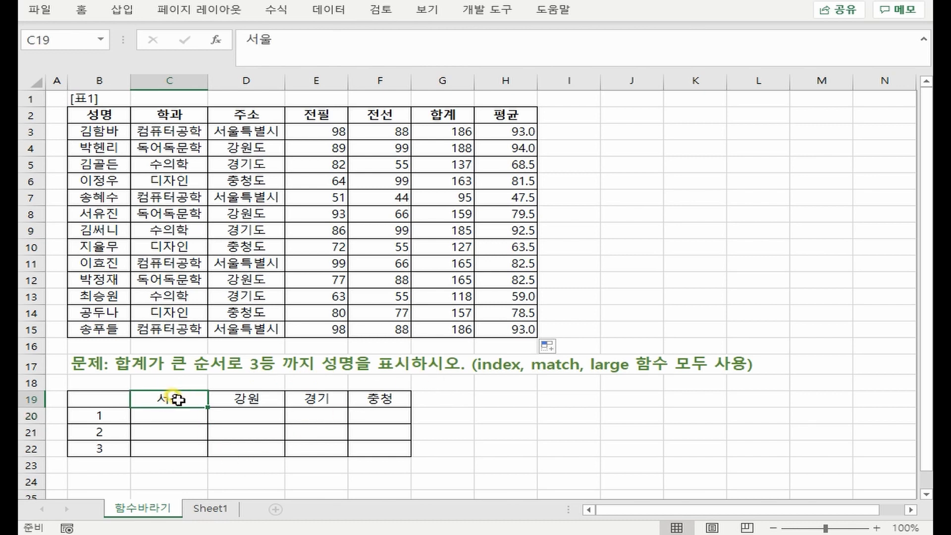
click(109, 416)
click(107, 432)
click(107, 448)
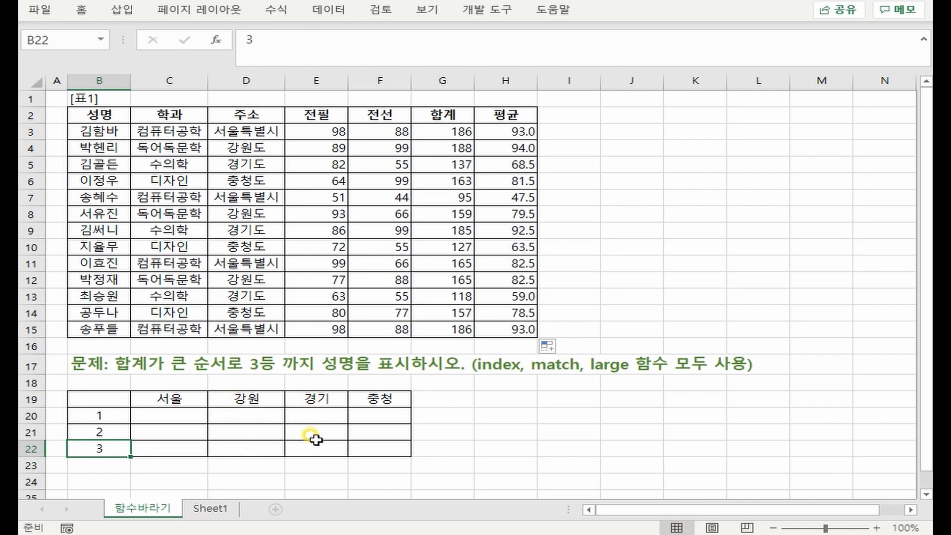
click(175, 415)
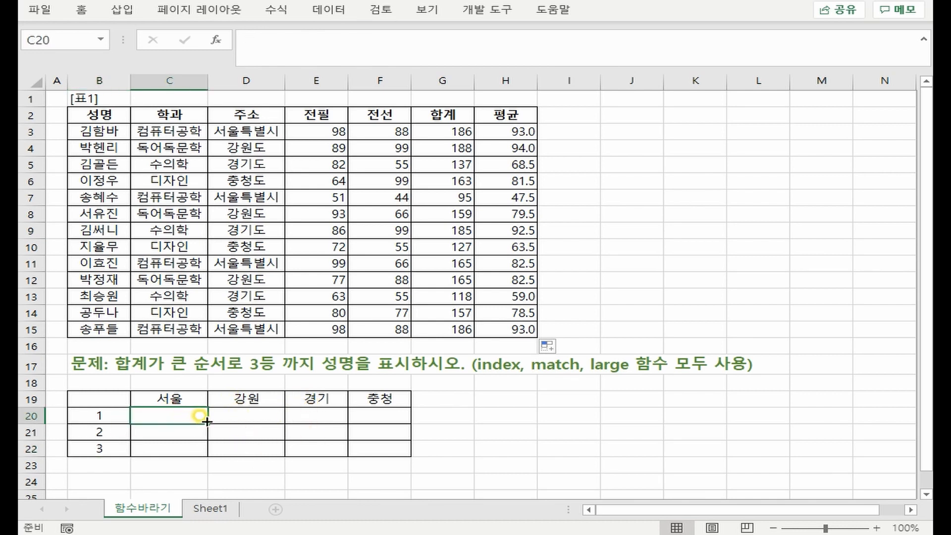
click(245, 415)
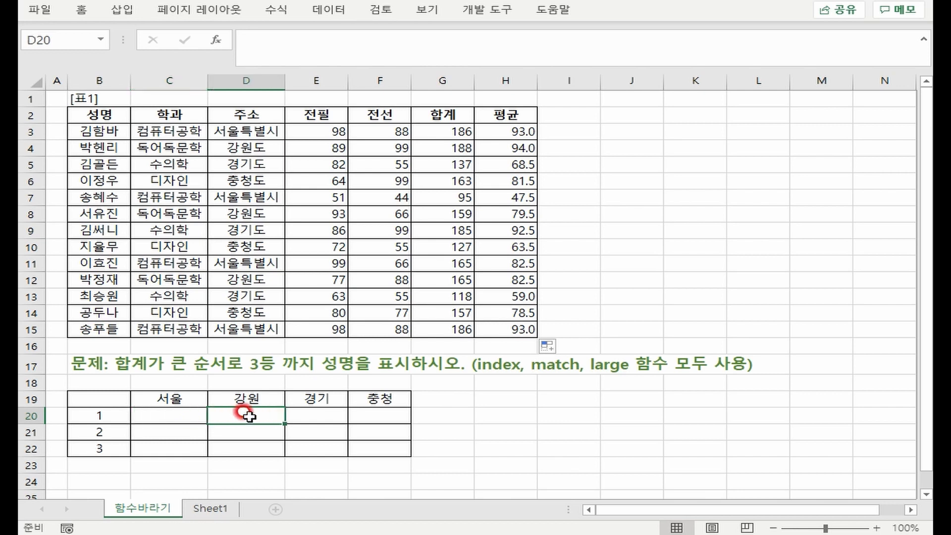
click(316, 428)
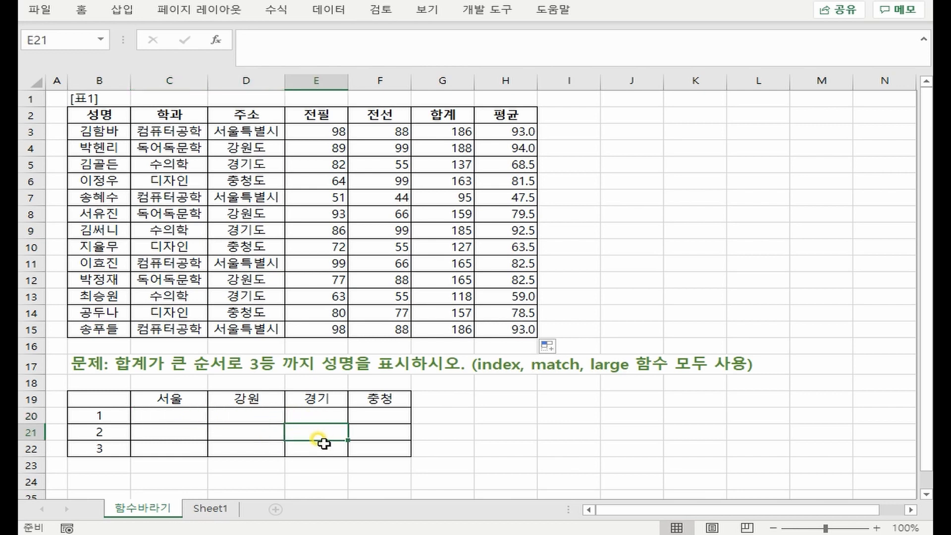
click(373, 417)
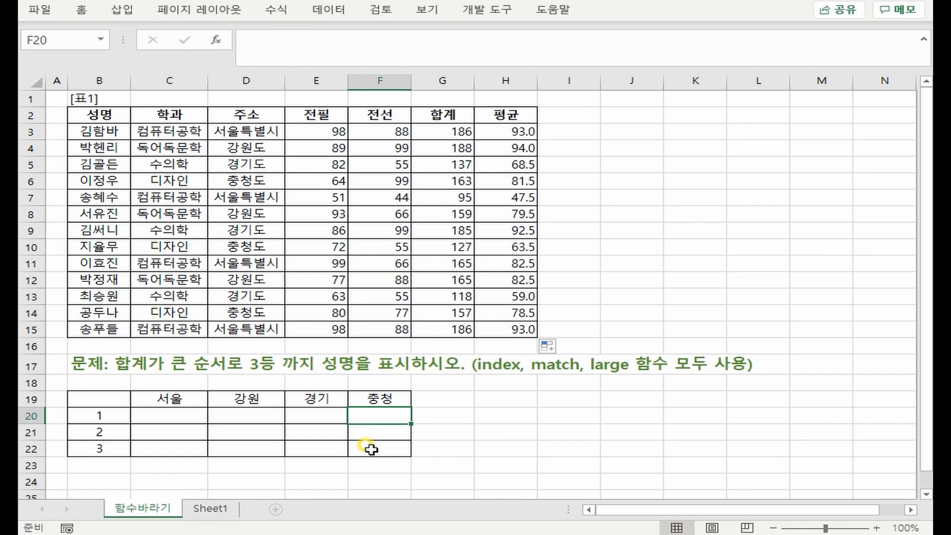
click(167, 413)
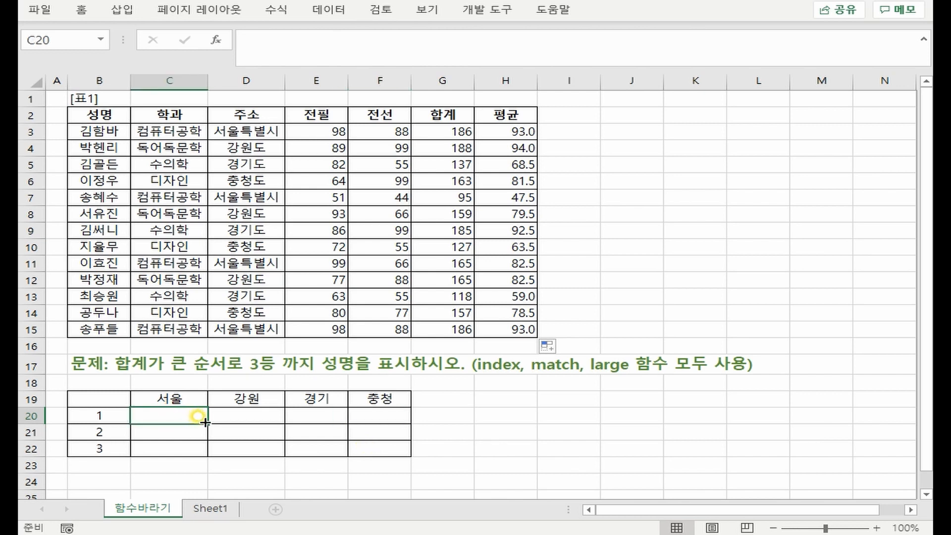
drag(205, 422, 403, 448)
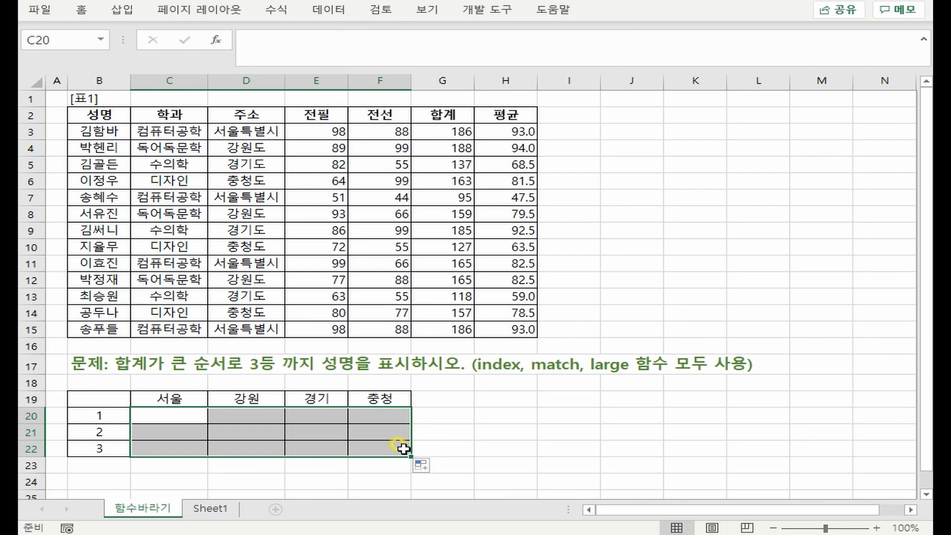
Step: Enter =INDEX(B3:B15,1,1) with relative references in C20 and fill it across the result table to F22
click(148, 414)
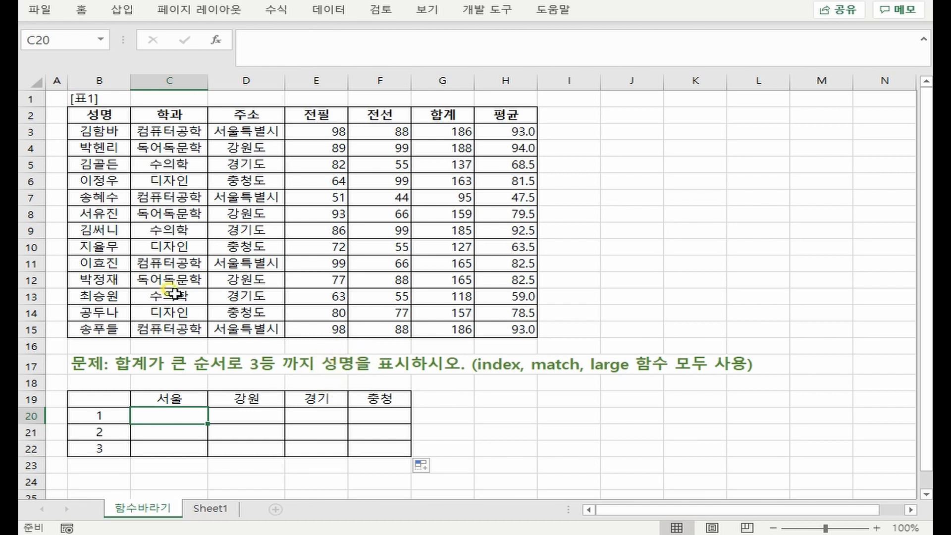
text(=INDEX()
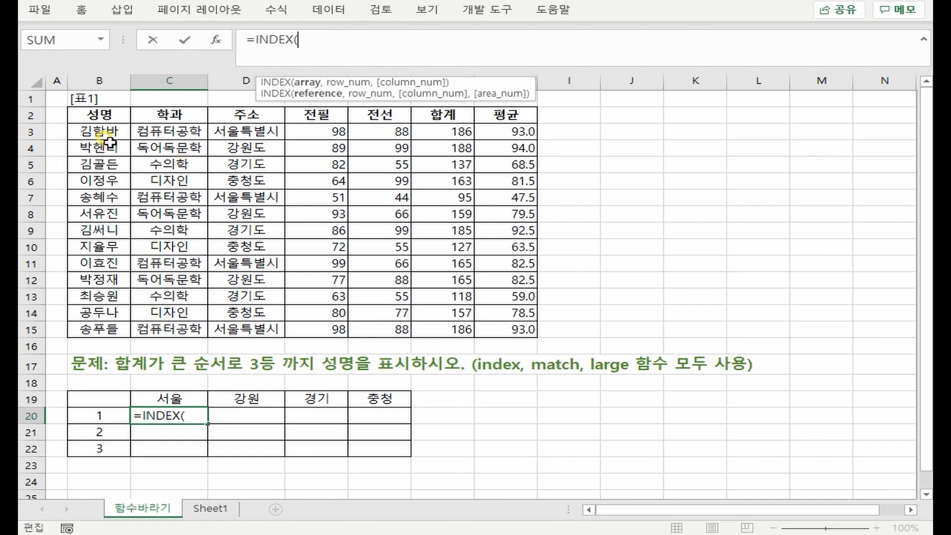
drag(100, 132, 99, 328)
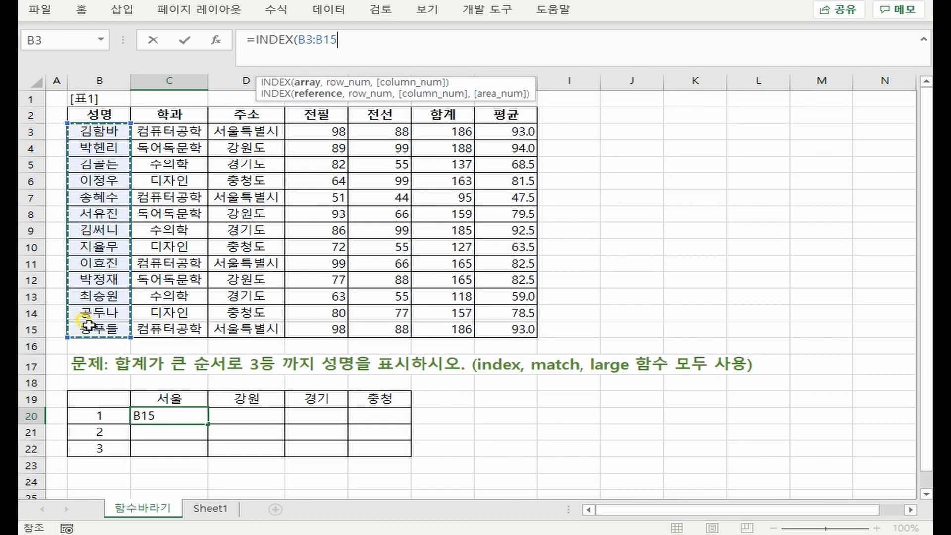
click(394, 43)
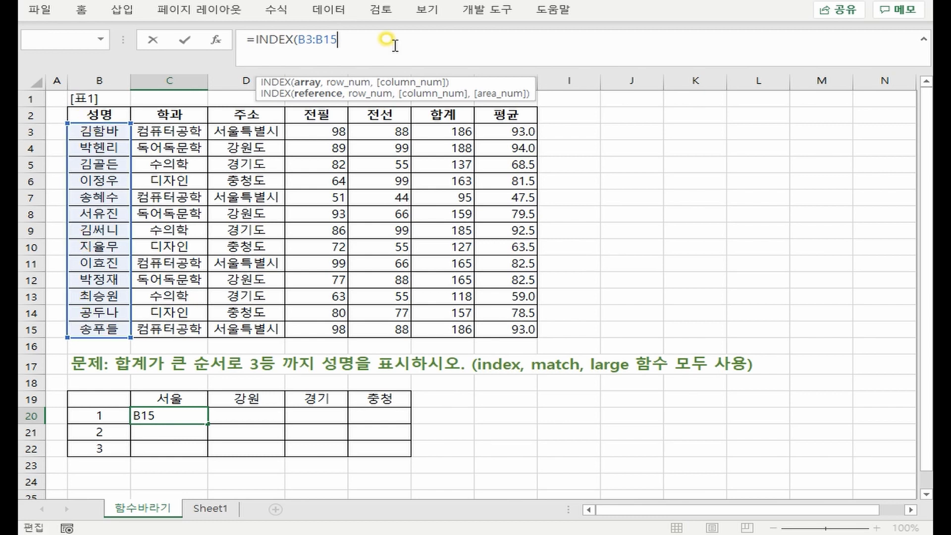
text(,1,1)
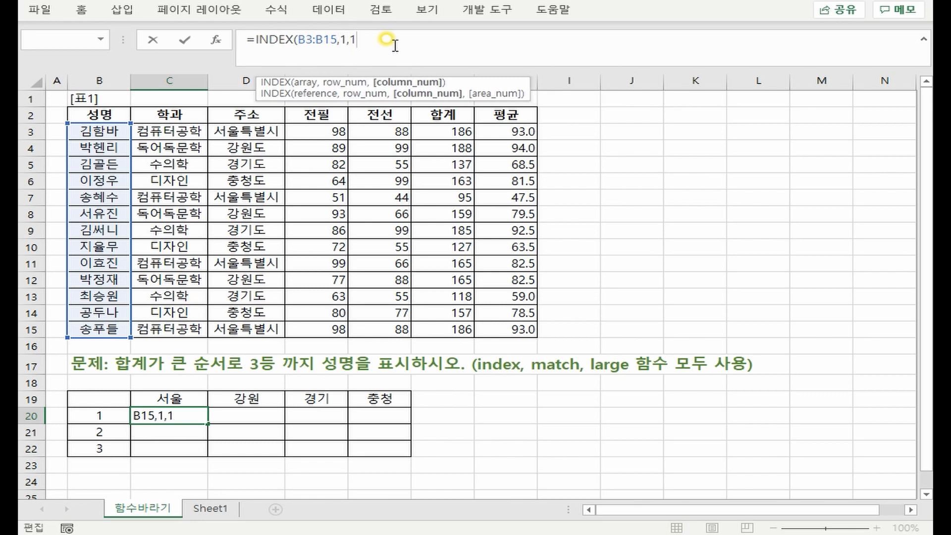
key(ctrl+Return)
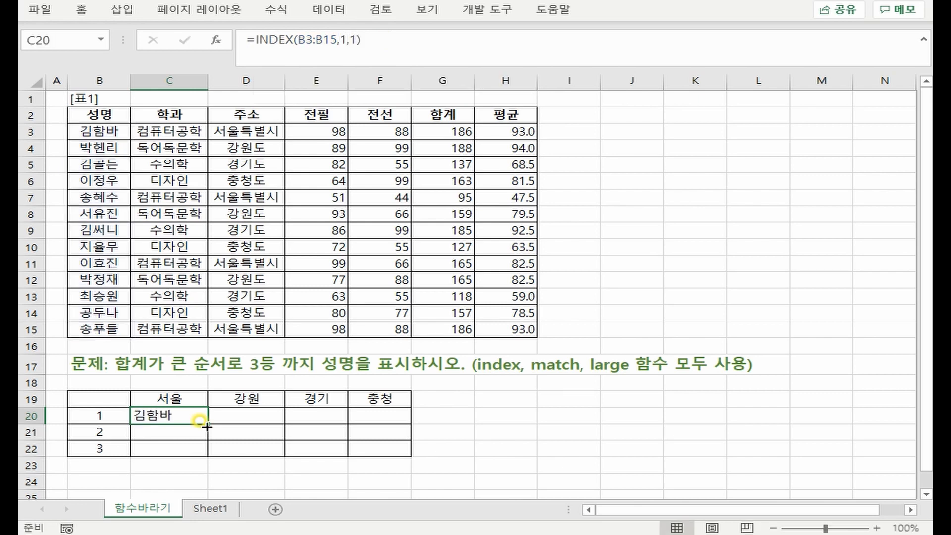
drag(207, 426, 400, 447)
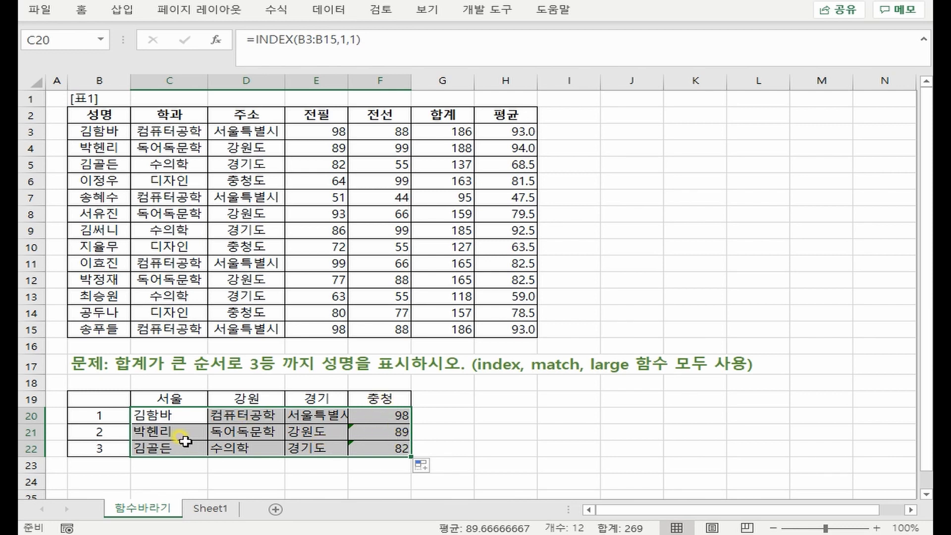
Step: Check which name ranges the INDEX formulas in C20, C21 and C22 refer to
click(165, 415)
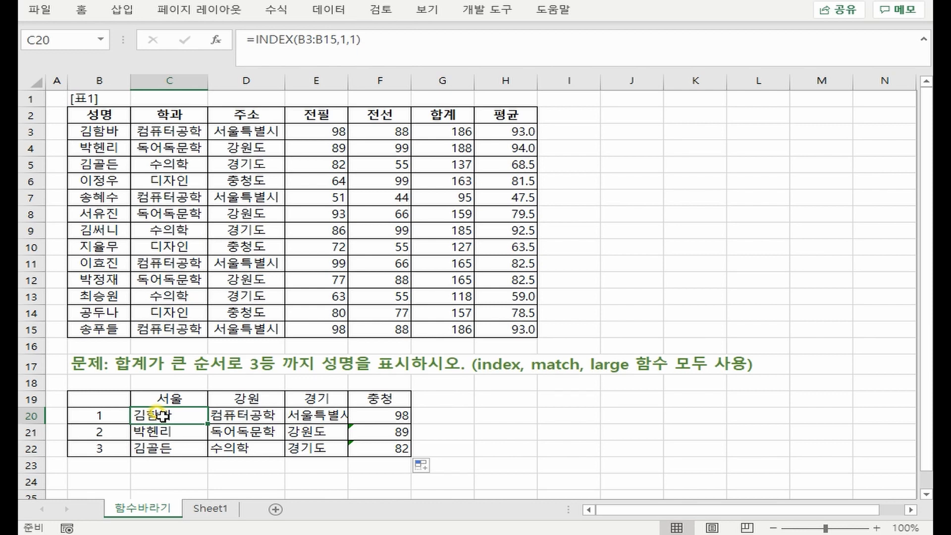
double_click(193, 417)
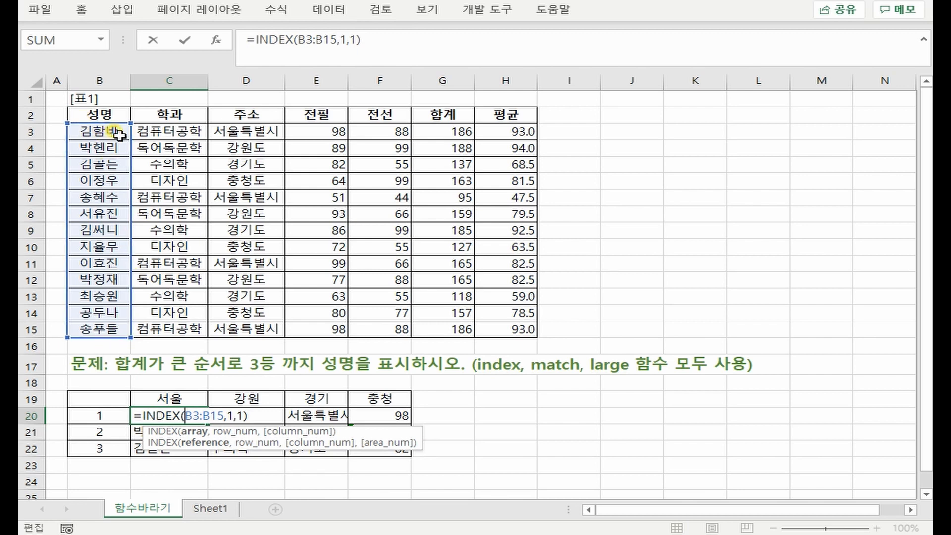
double_click(138, 431)
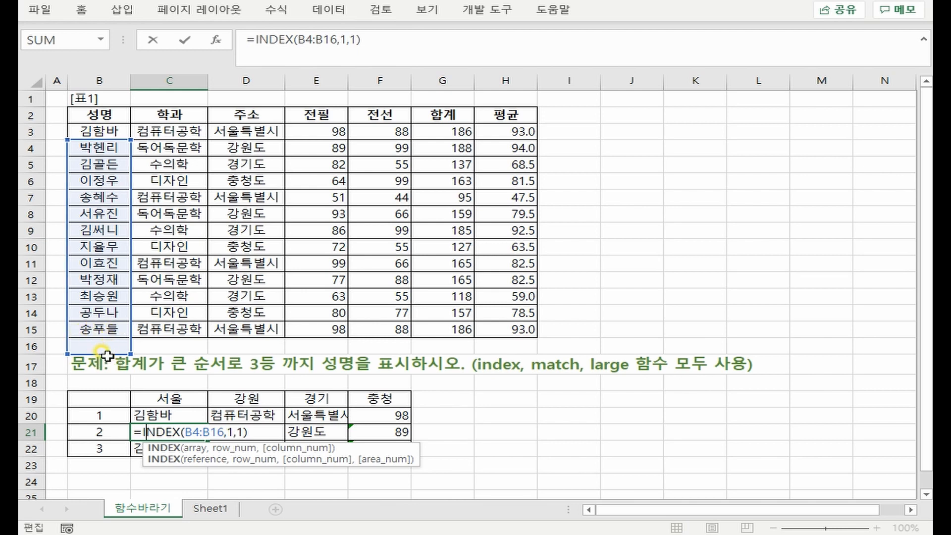
key(Return)
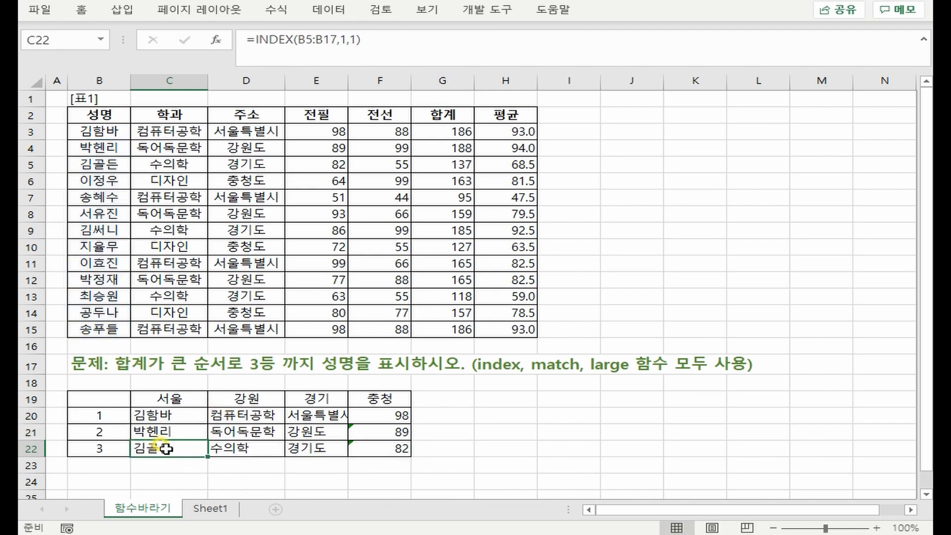
double_click(166, 448)
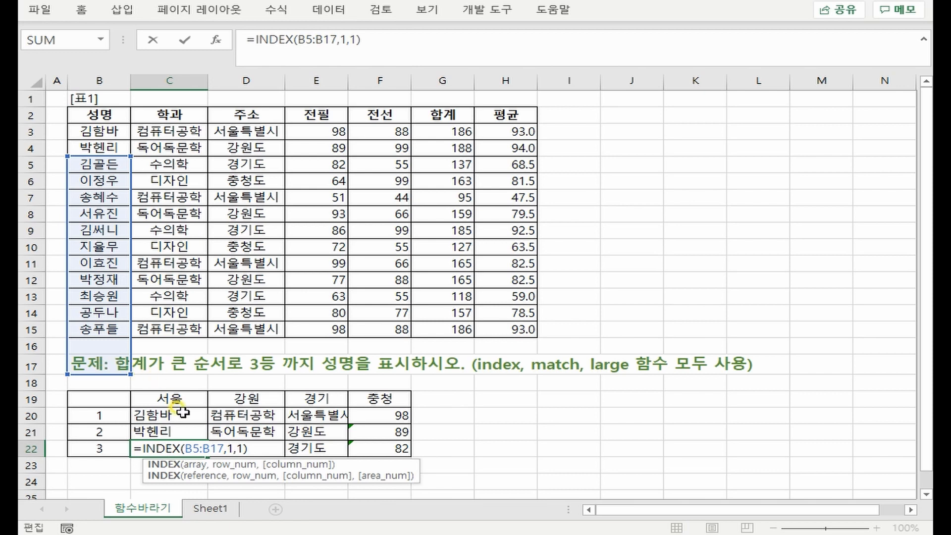
key(Return)
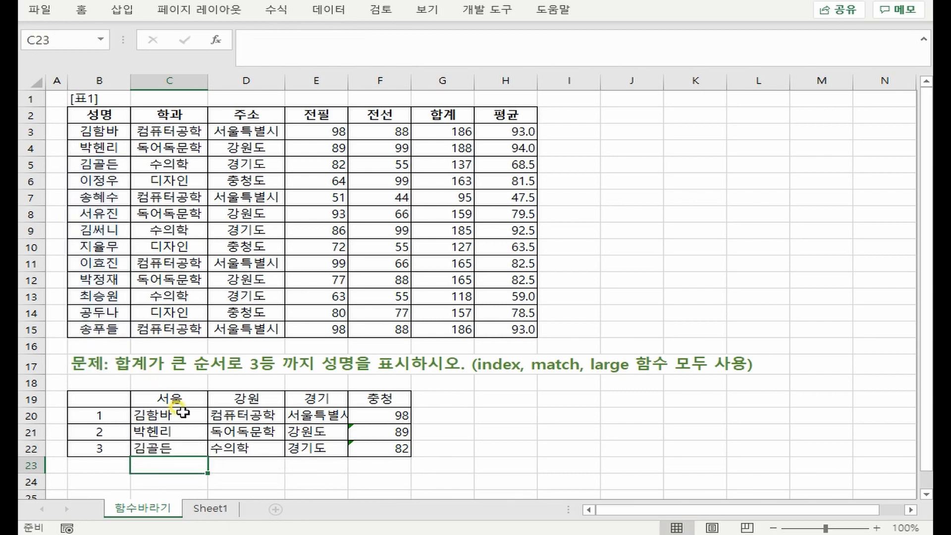
Step: Compare the region headings and rank labels with the filled range C20:F22, and inspect the formula in E21
click(171, 397)
click(114, 414)
click(311, 396)
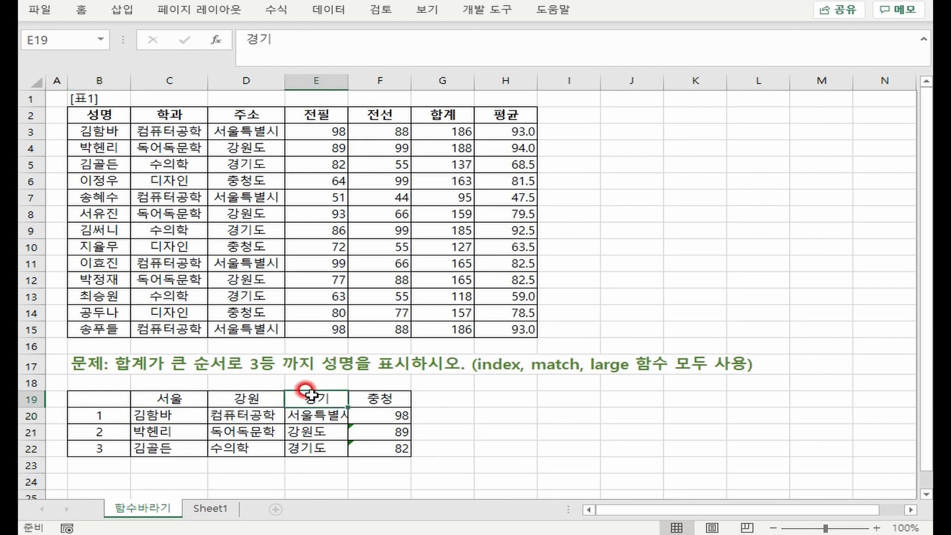
click(105, 446)
click(383, 399)
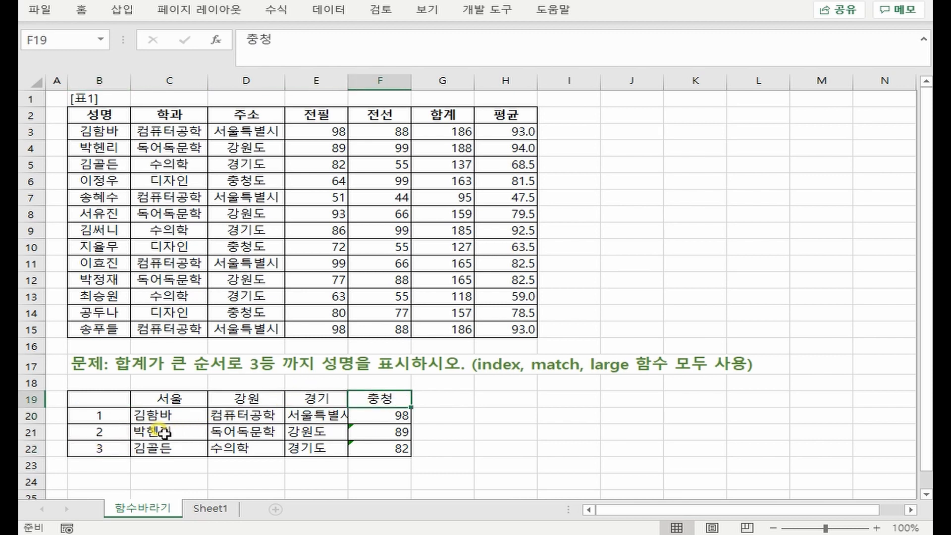
click(100, 431)
drag(161, 413, 378, 450)
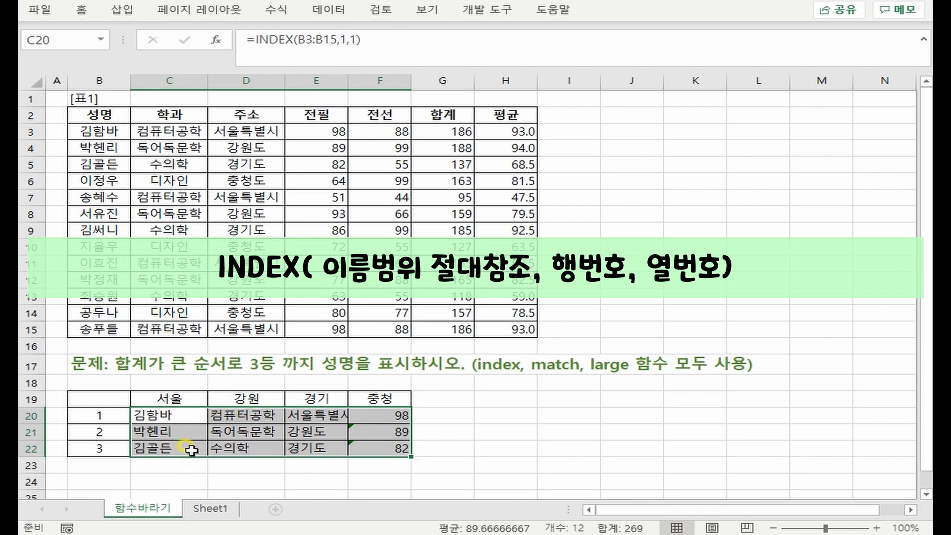
double_click(327, 432)
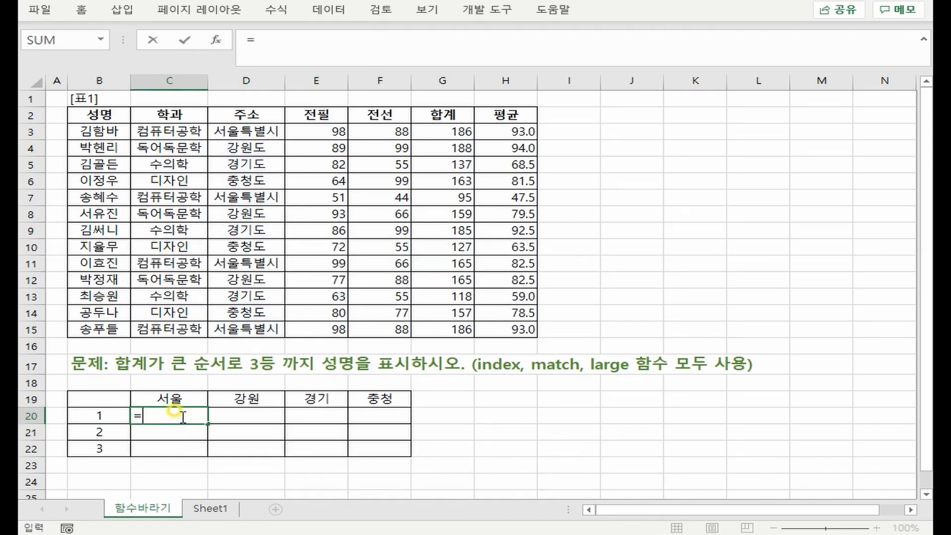
Step: Enter =INDEX($B$3:$B$15, 1, 1) with an absolute name range in C20 and fill it through F22
text(ind)
key(Tab)
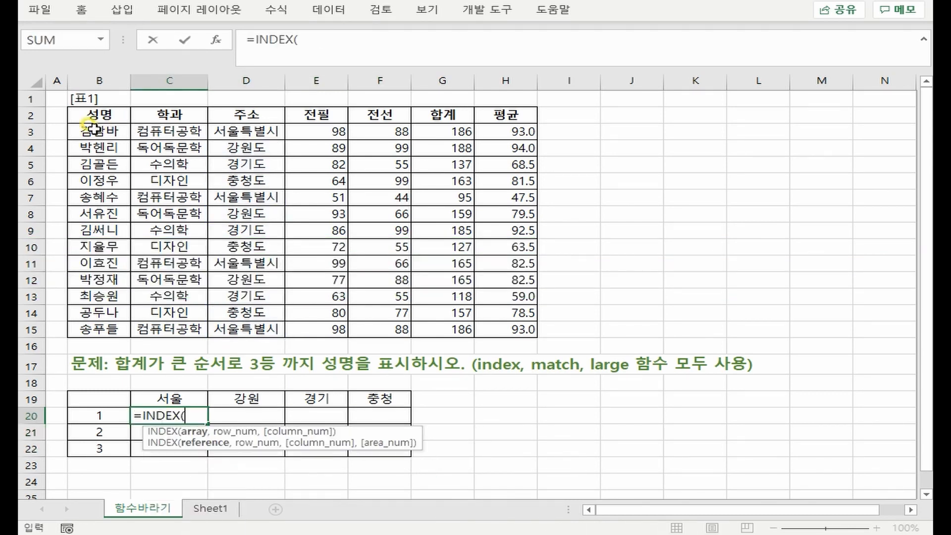
drag(82, 131, 80, 330)
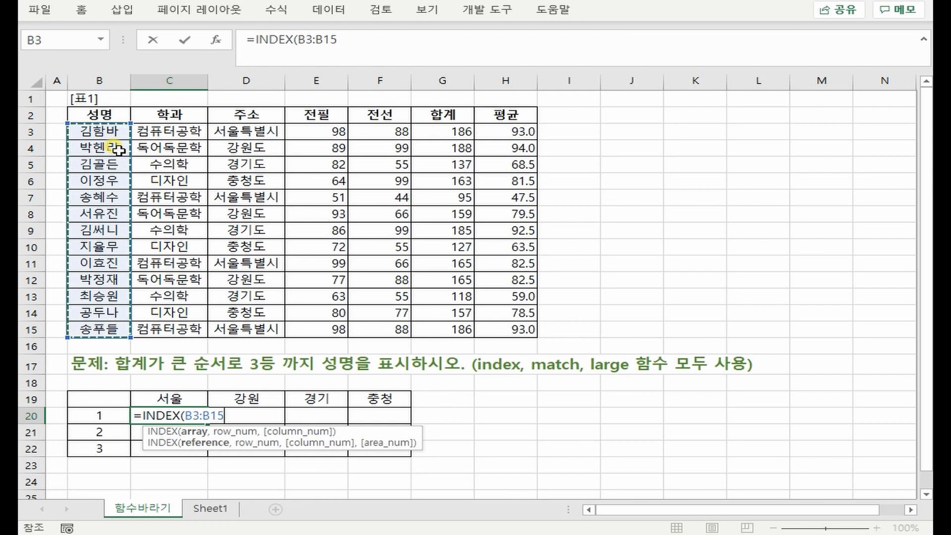
key(F4)
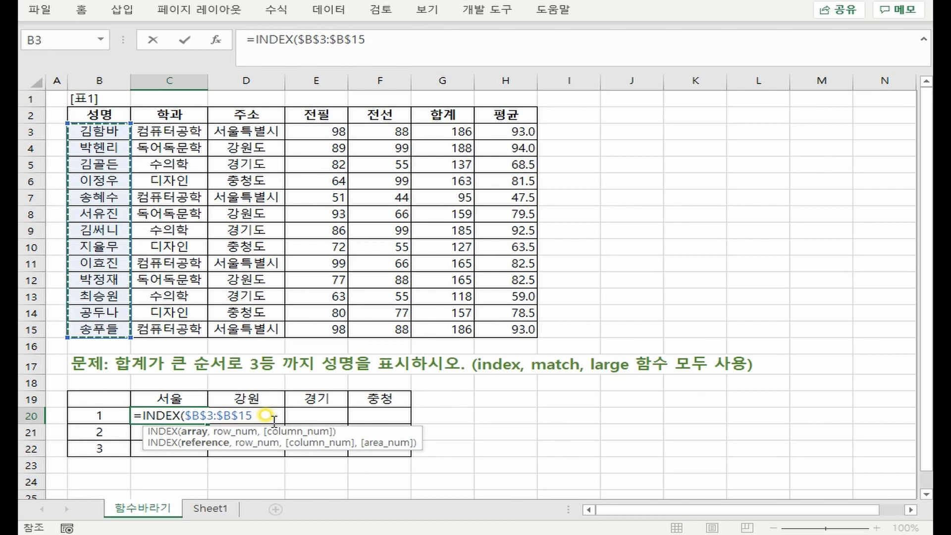
text(, 1, 1))
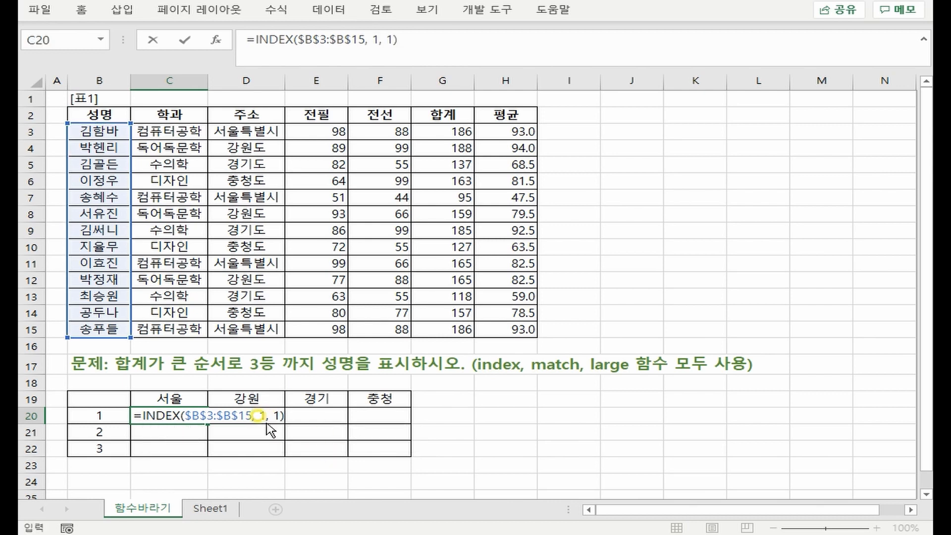
key(ctrl+Return)
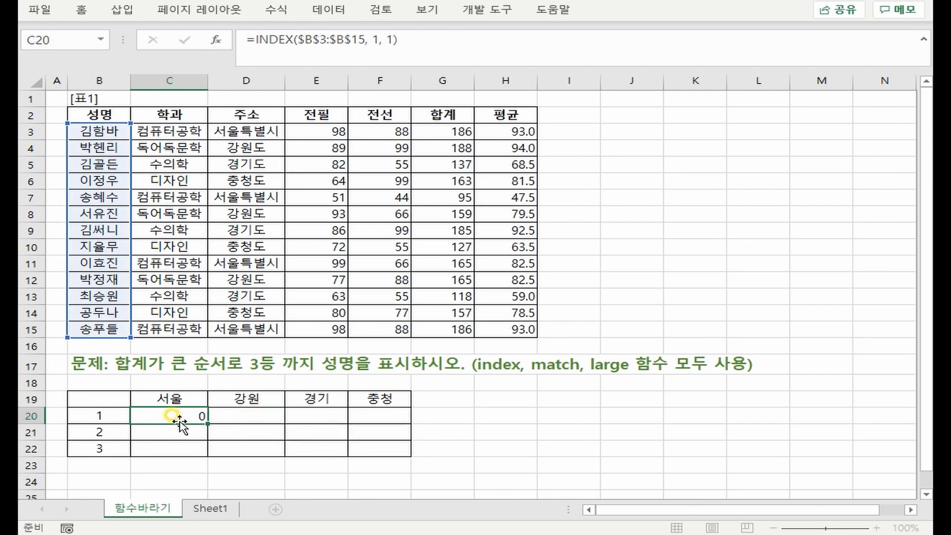
drag(207, 424, 398, 451)
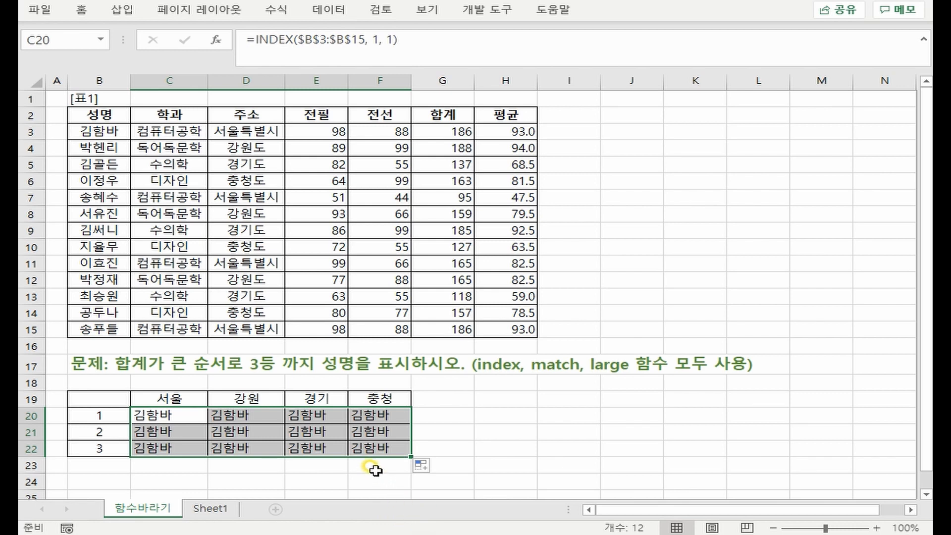
Step: Check the range referenced by the copied INDEX formulas in E21, D22 and F22
double_click(315, 429)
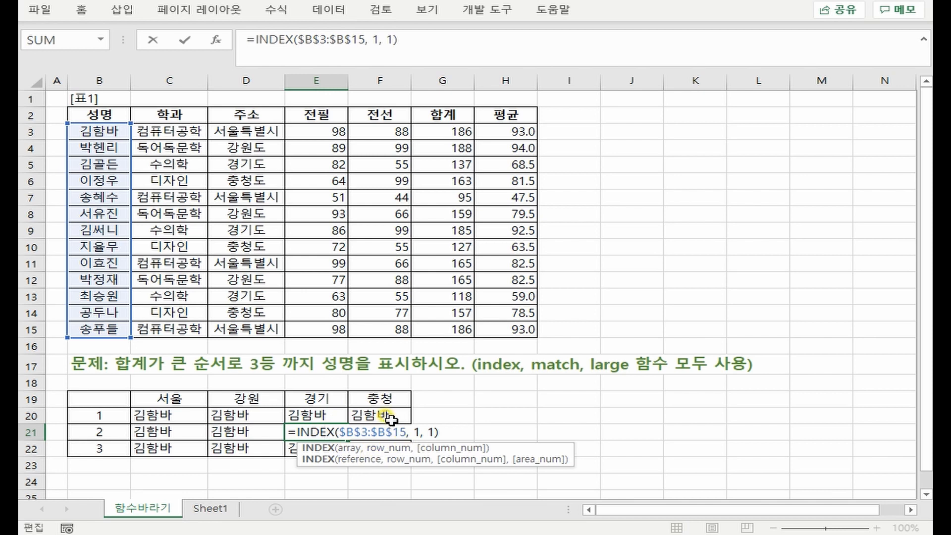
key(ctrl+Return)
double_click(261, 451)
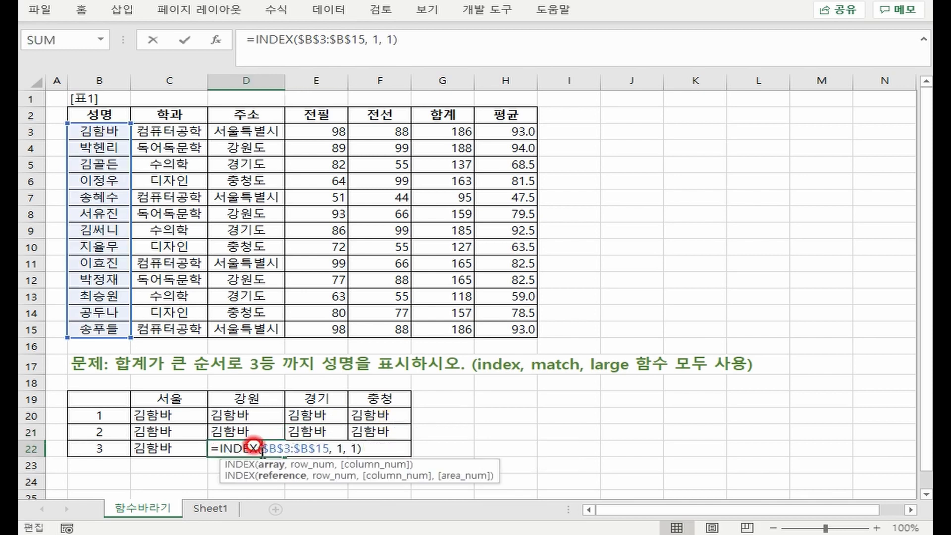
key(Escape)
double_click(391, 444)
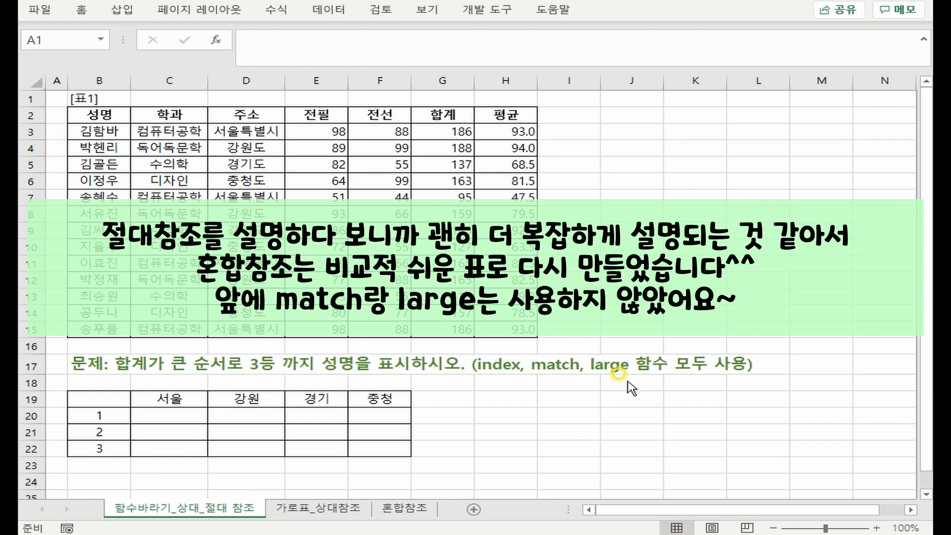
Step: Open the 혼합참조 sheet
click(391, 509)
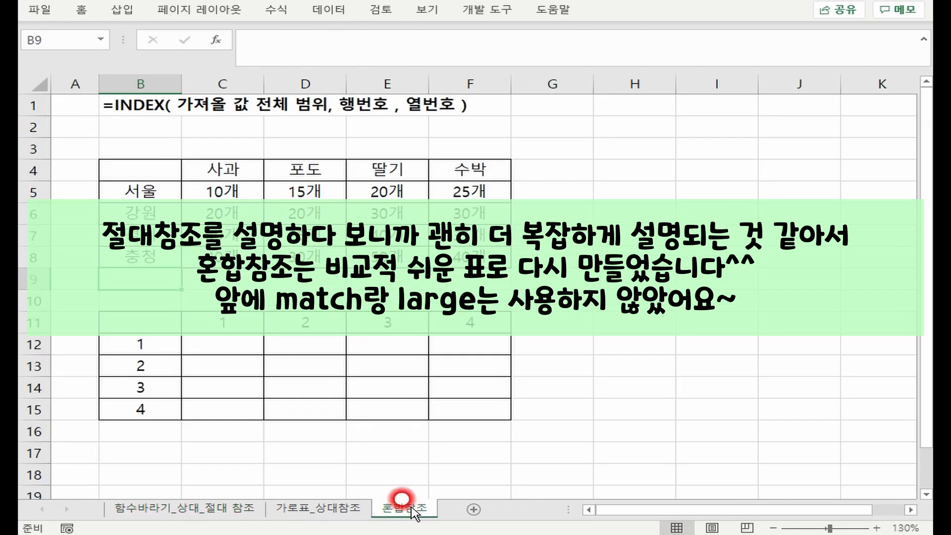
Step: Examine the empty result cell C12 and the quantities in C5:F8 that serve as the INDEX source range
click(244, 352)
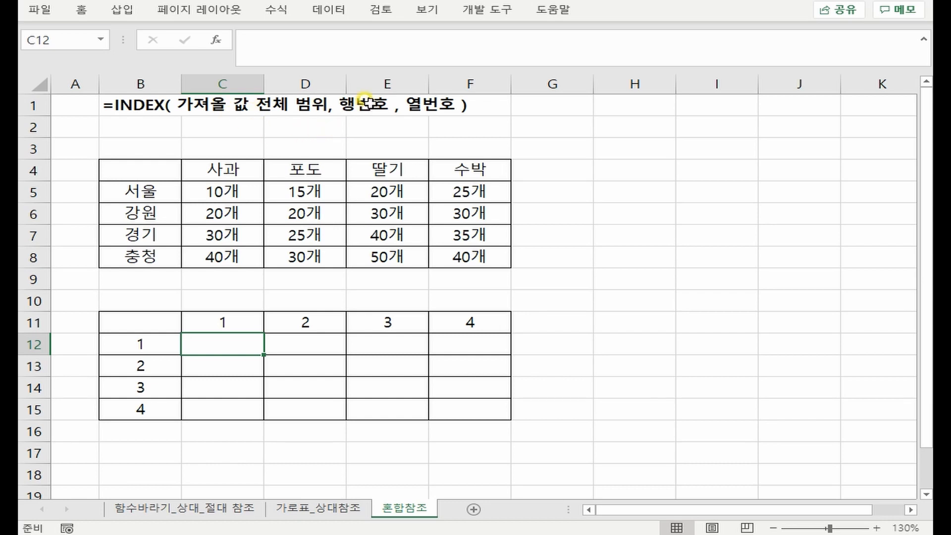
click(305, 235)
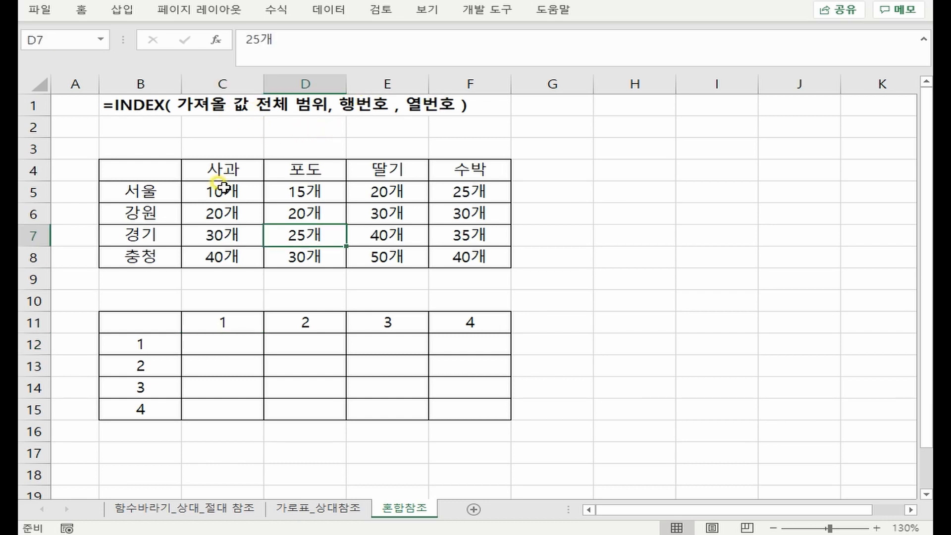
drag(223, 188, 433, 254)
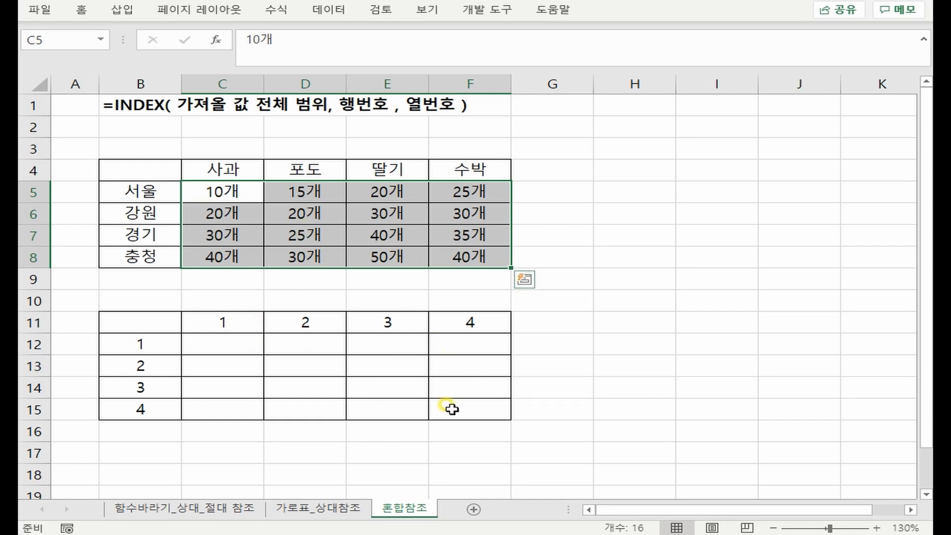
click(244, 351)
text(=INDEX()
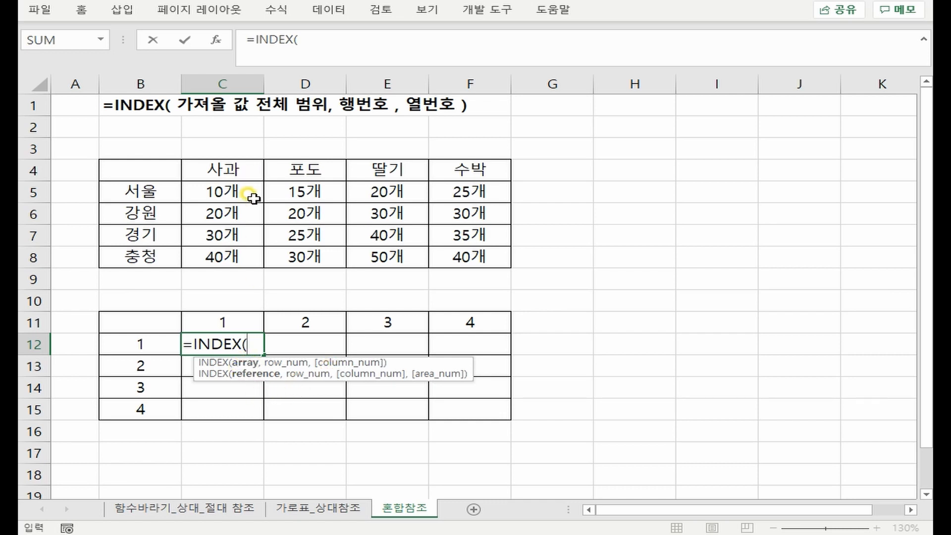
drag(232, 190, 456, 260)
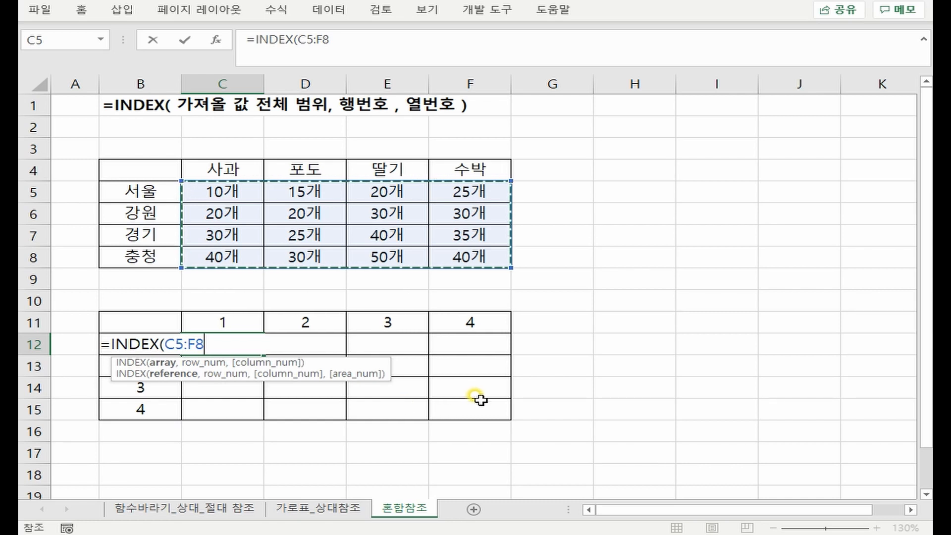
key(F4)
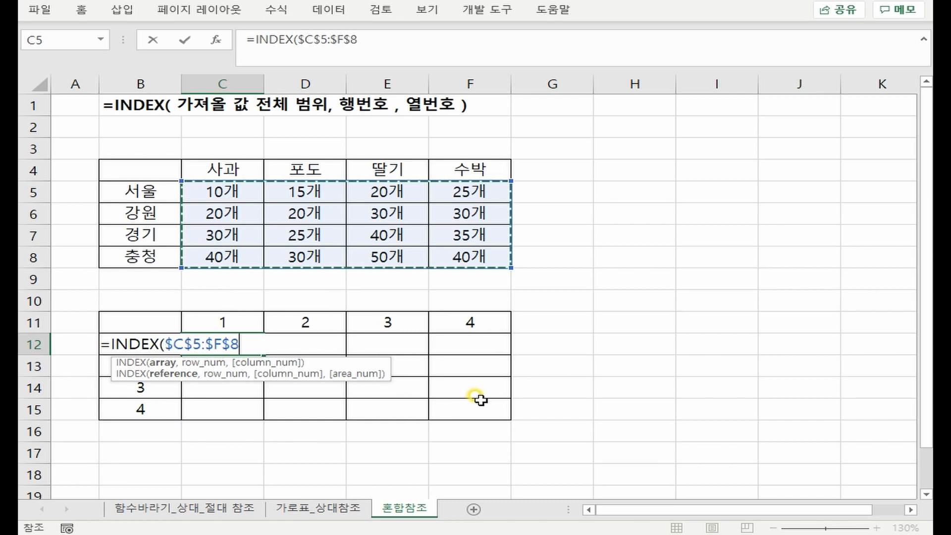
text(,)
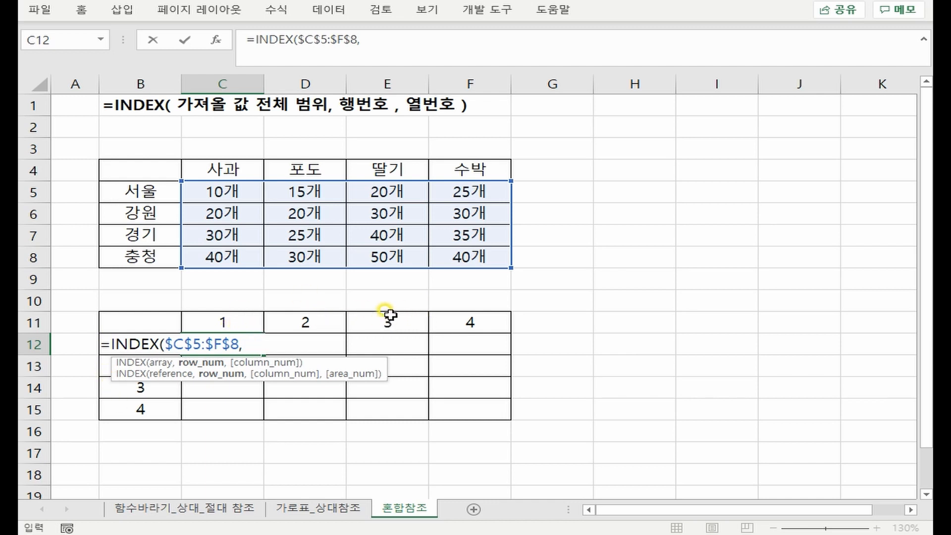
click(108, 344)
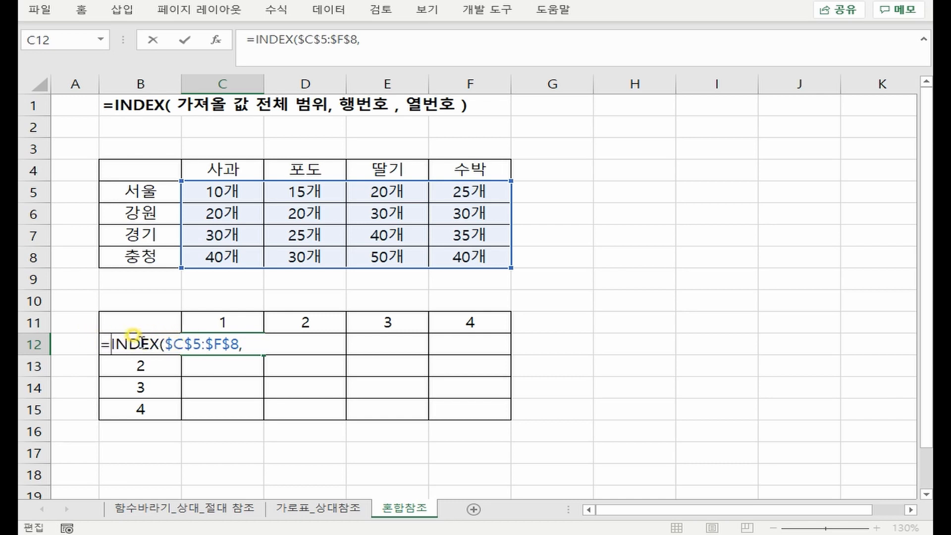
click(140, 341)
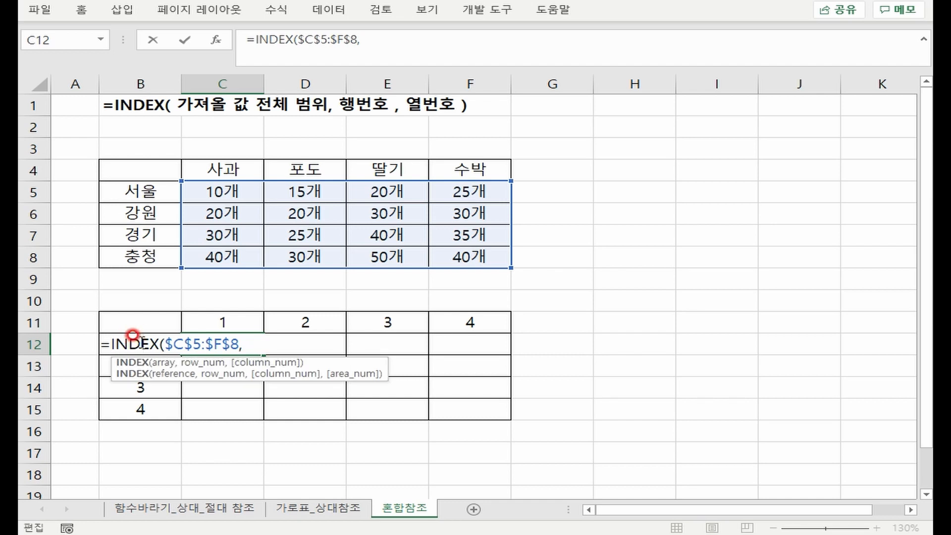
click(256, 341)
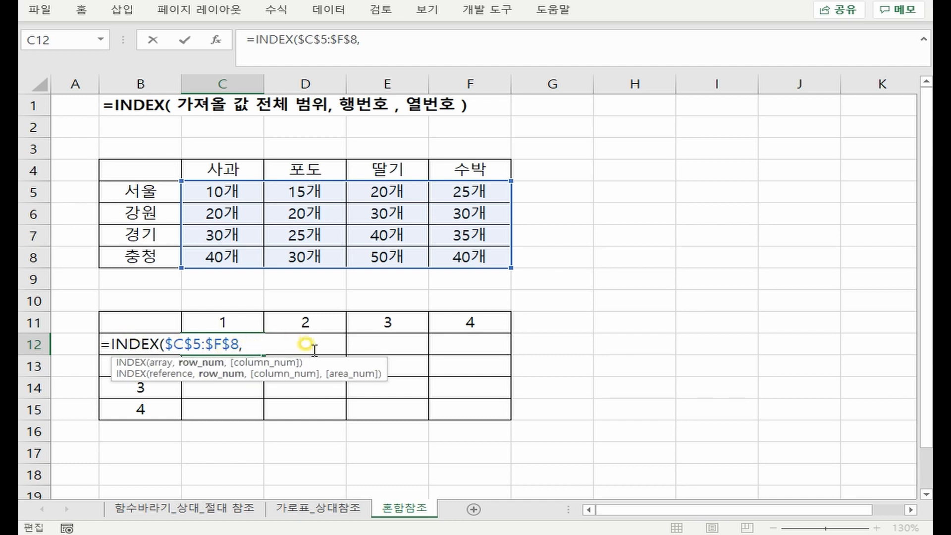
text(B12)
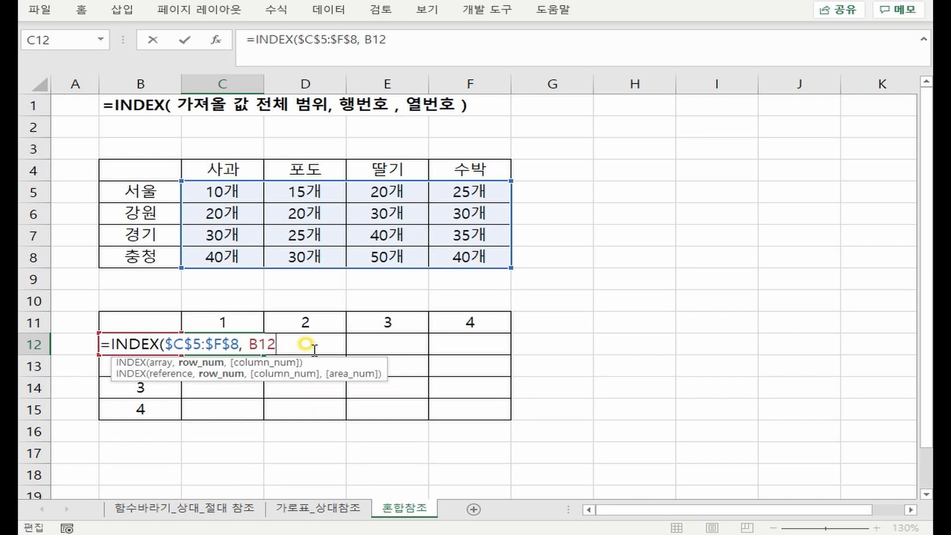
key(Escape)
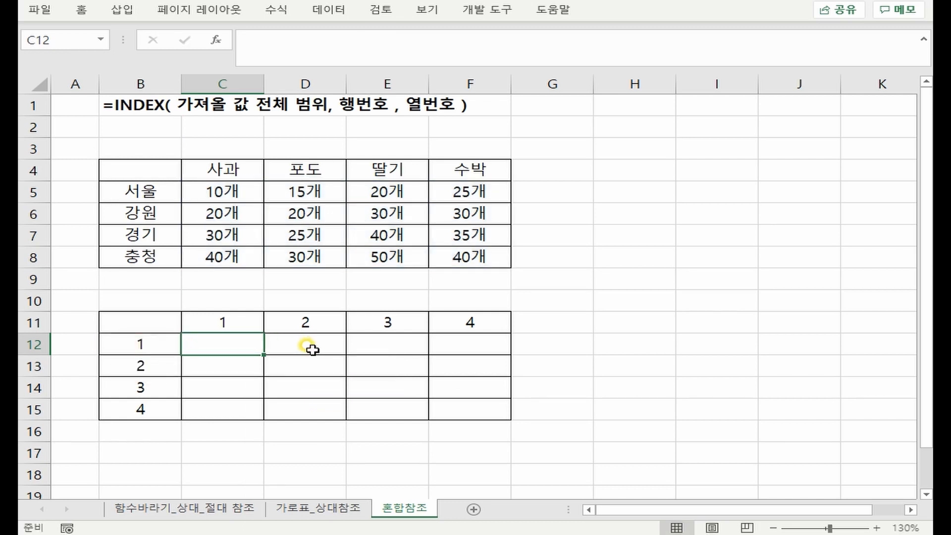
Step: Enter =INDEX($C$5:$F$8,B12,1) in C12 and fill it down and across through F15
click(276, 41)
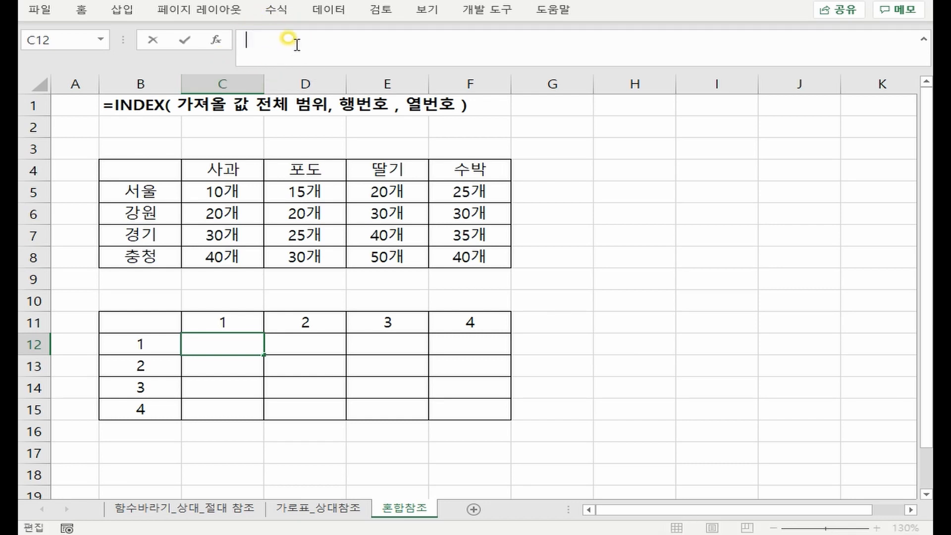
text(=in)
key(Tab)
drag(223, 191, 450, 248)
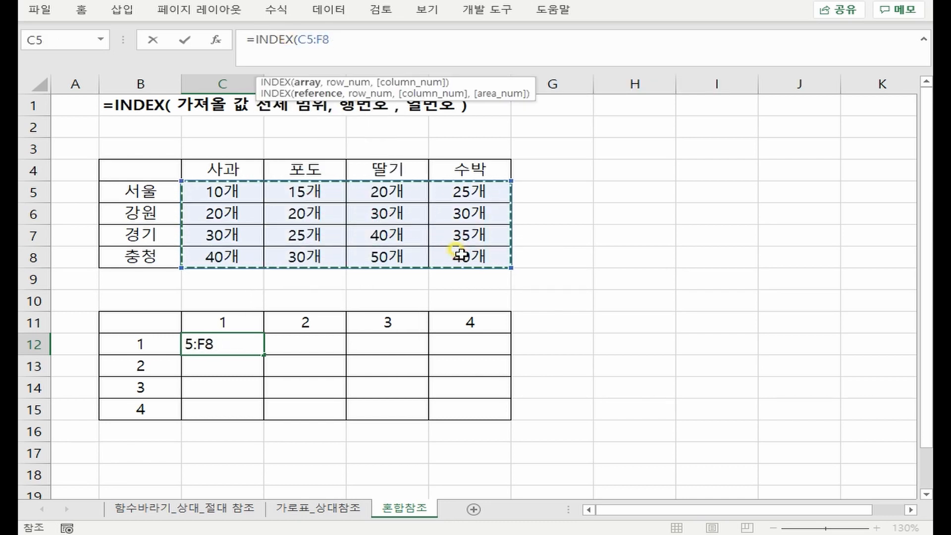
key(F4)
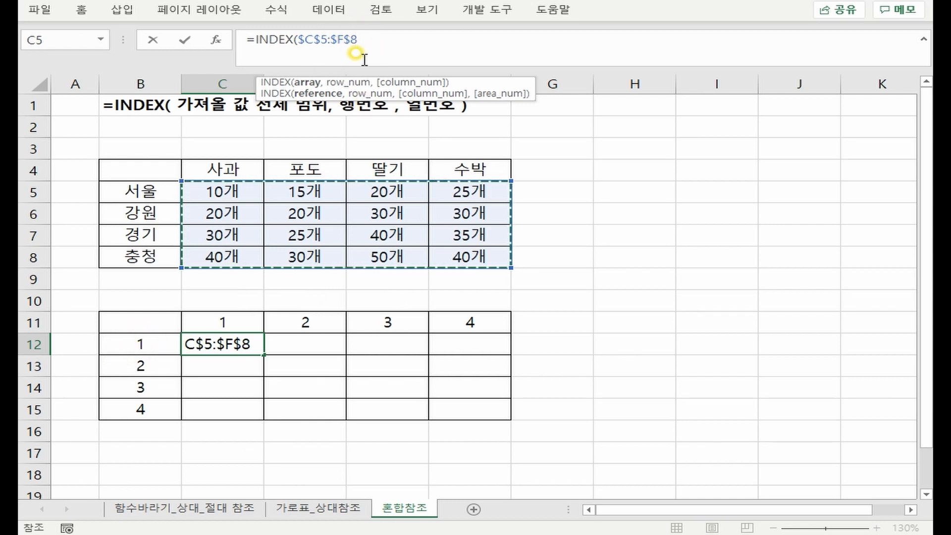
text(,)
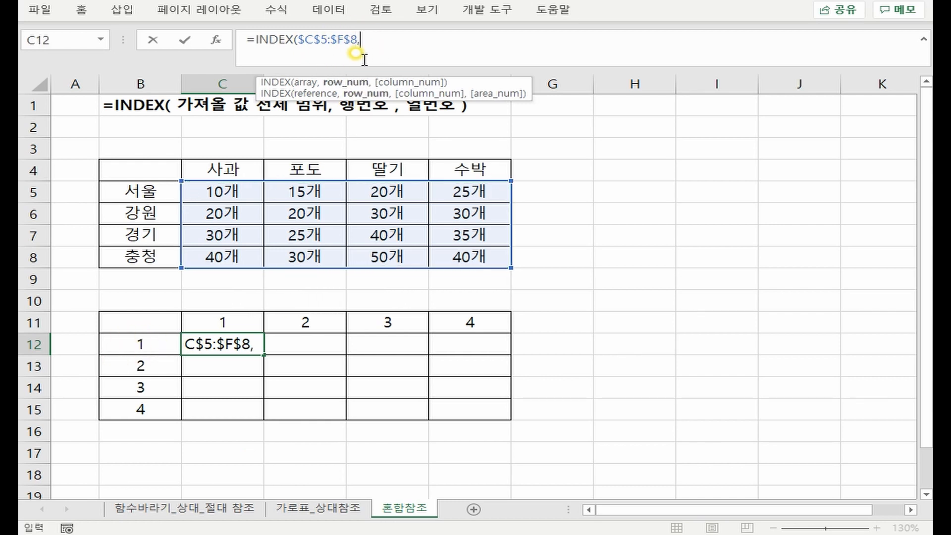
click(139, 343)
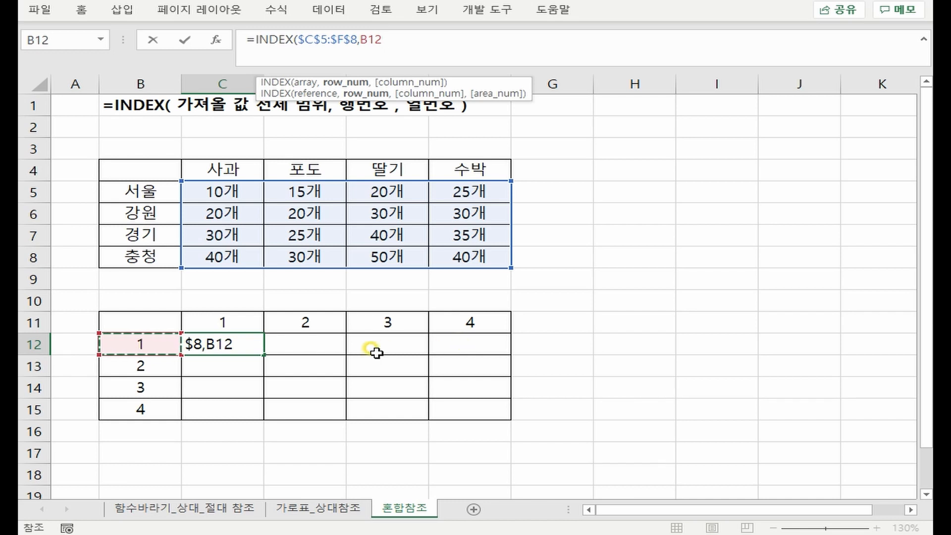
text(,1))
key(ctrl+Return)
double_click(264, 354)
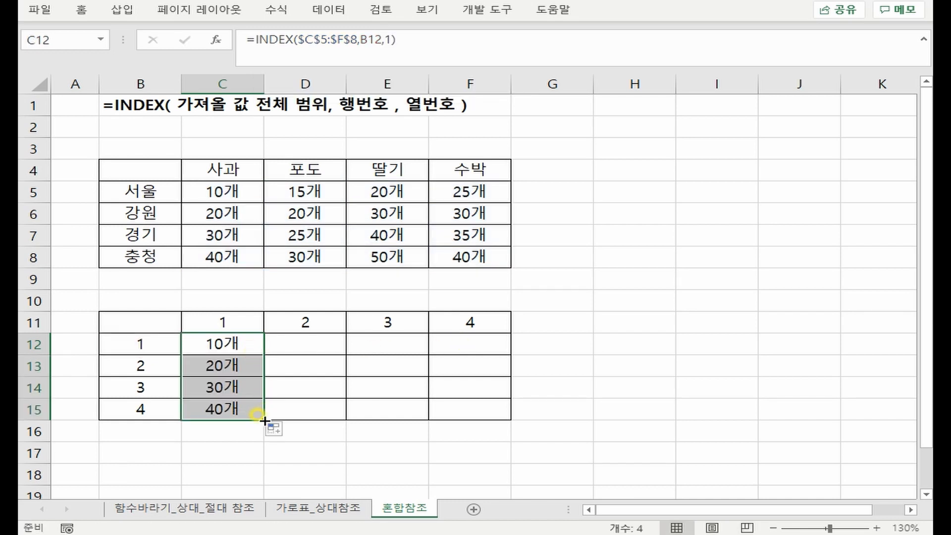
drag(264, 420, 490, 415)
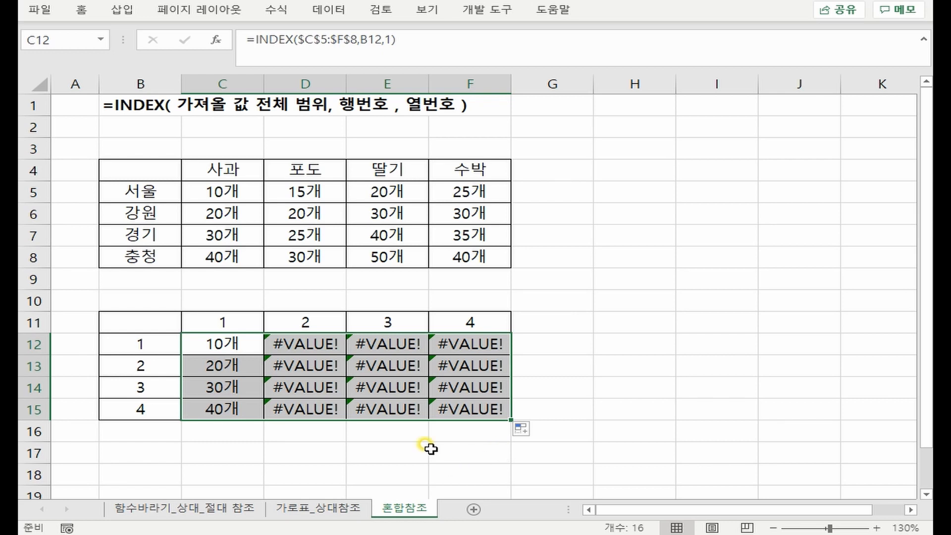
Step: Compare the row-number references in the formulas of C12, D12, E12 and F12 with the row labels in column B
drag(143, 342, 141, 425)
click(225, 342)
double_click(226, 342)
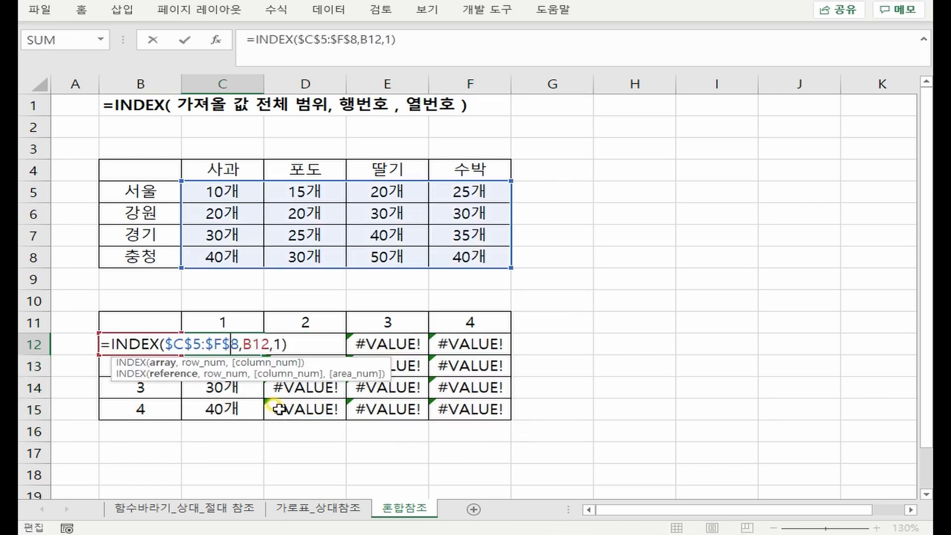
drag(266, 343, 271, 343)
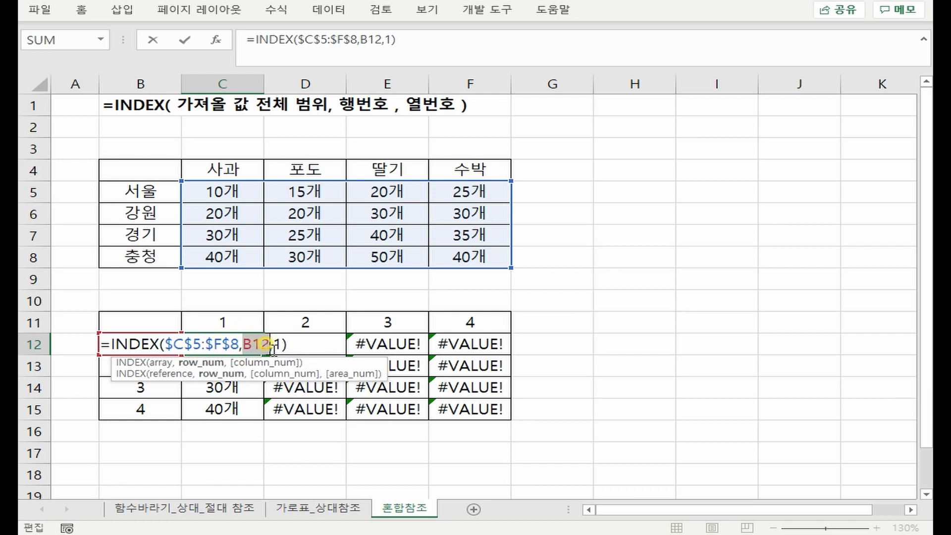
click(418, 39)
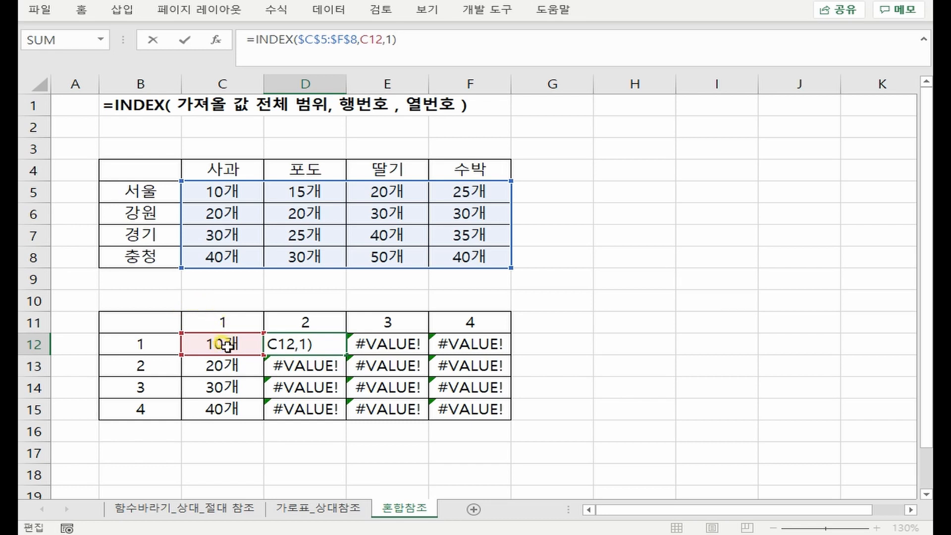
key(Escape)
double_click(386, 342)
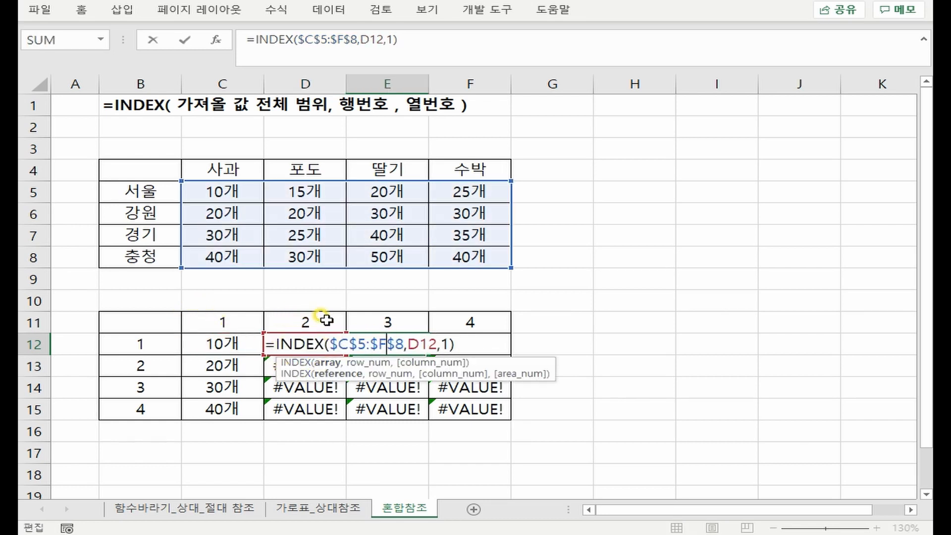
key(Escape)
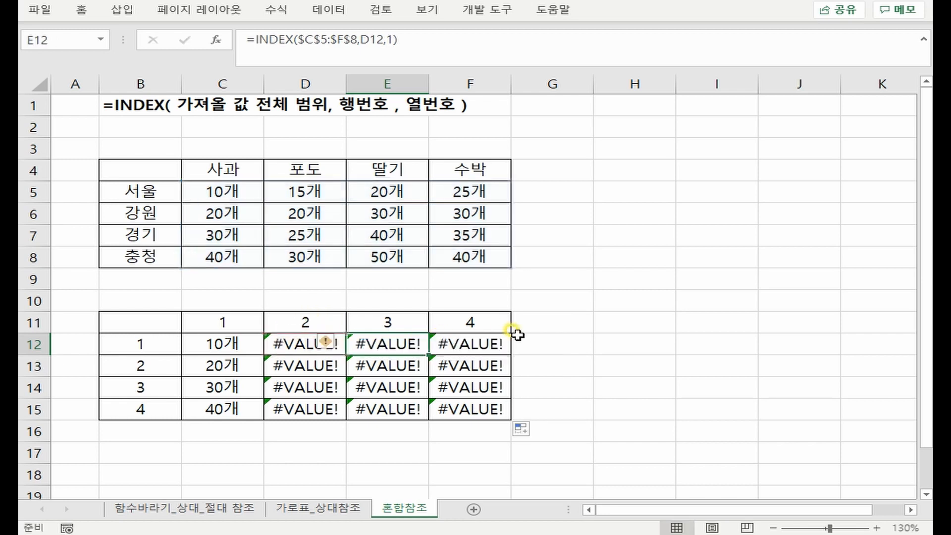
double_click(466, 341)
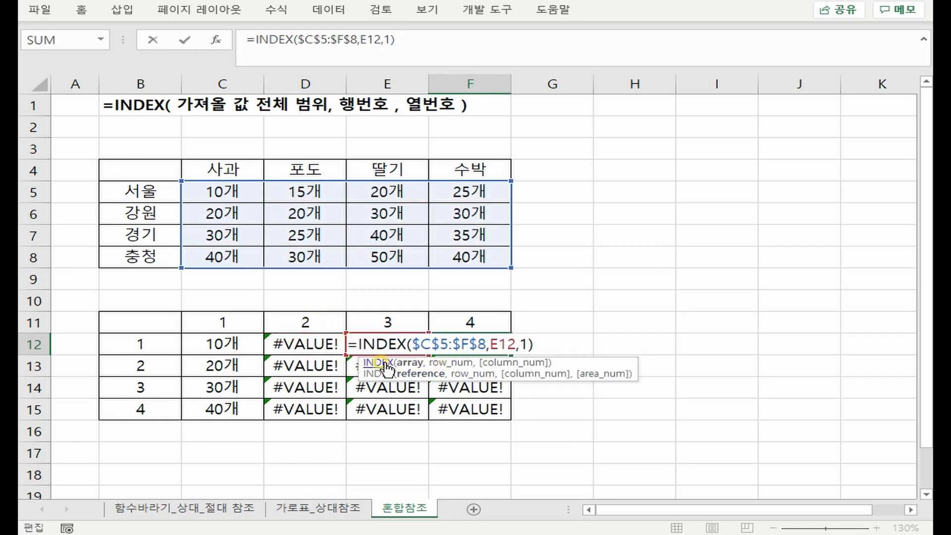
double_click(502, 343)
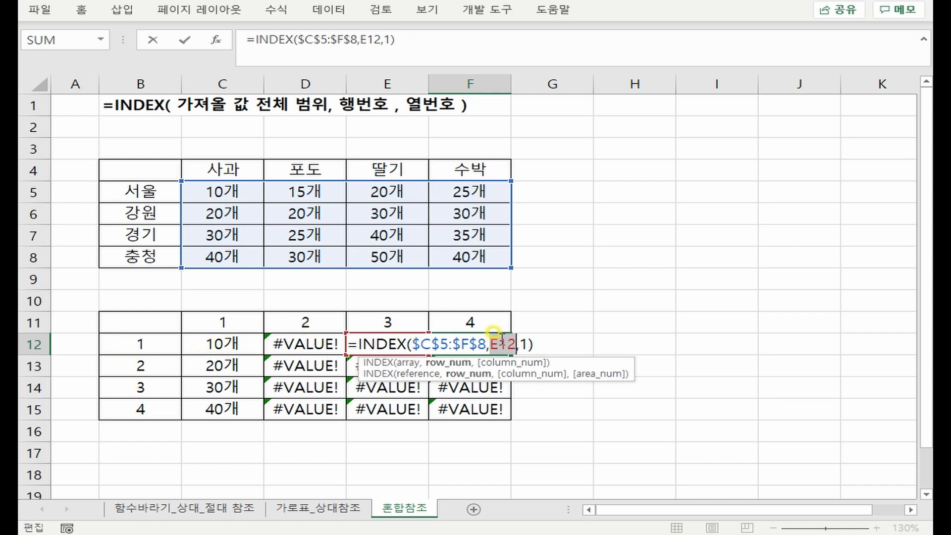
drag(130, 305, 129, 443)
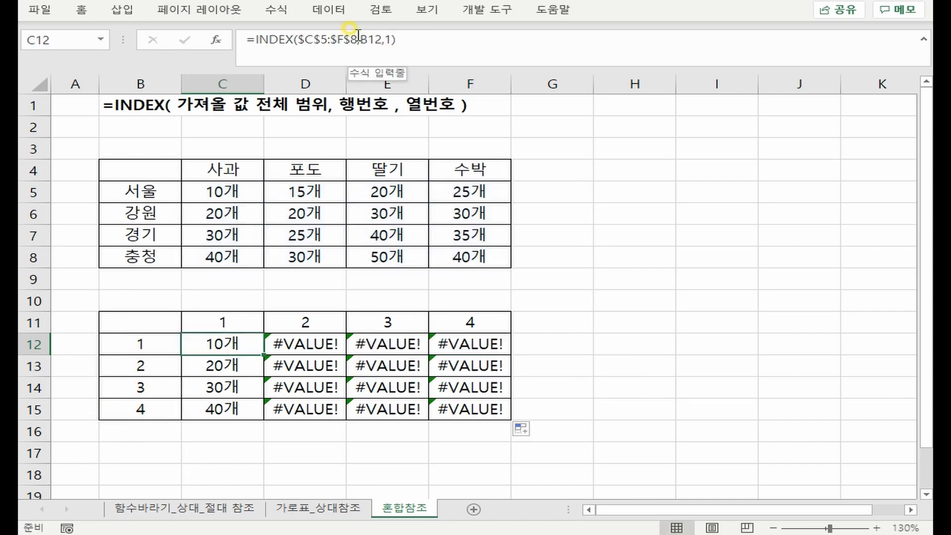
Step: Change the row-number argument in C12 to the mixed reference $B12 and refill the formula through F15
drag(359, 42, 385, 42)
key(BackSpace)
click(137, 344)
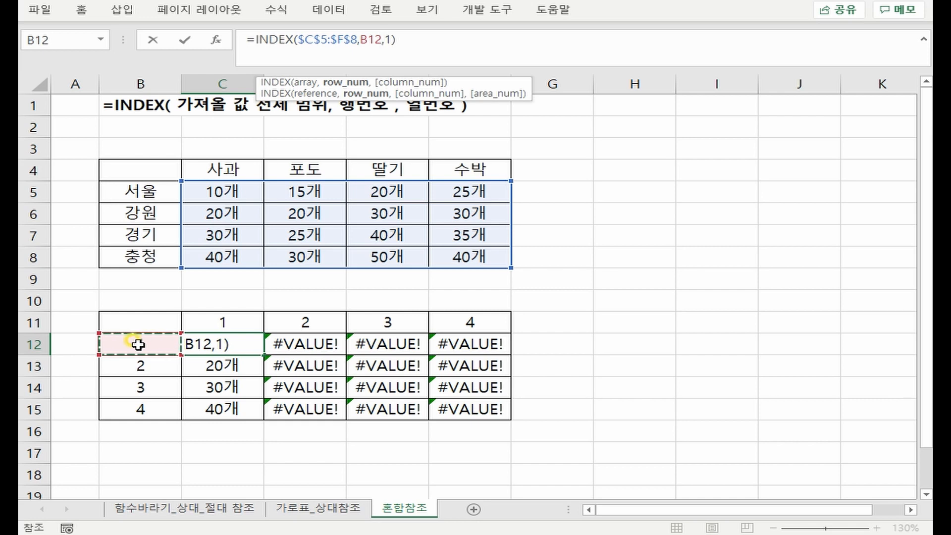
key(F4)
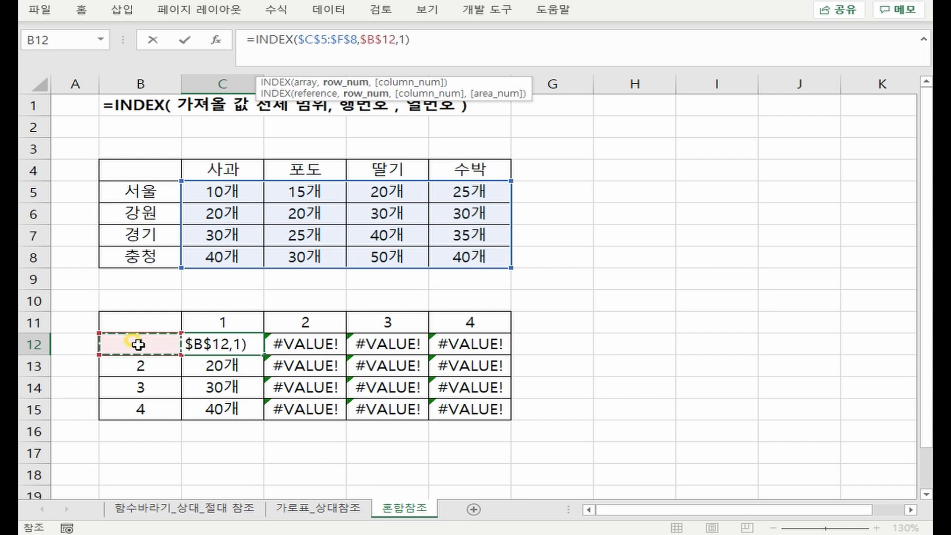
key(F4)
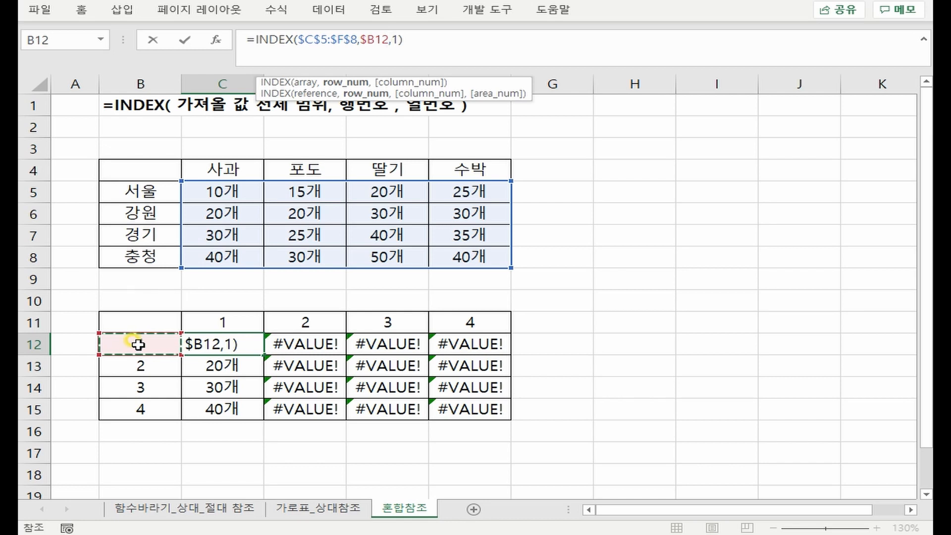
key(F4)
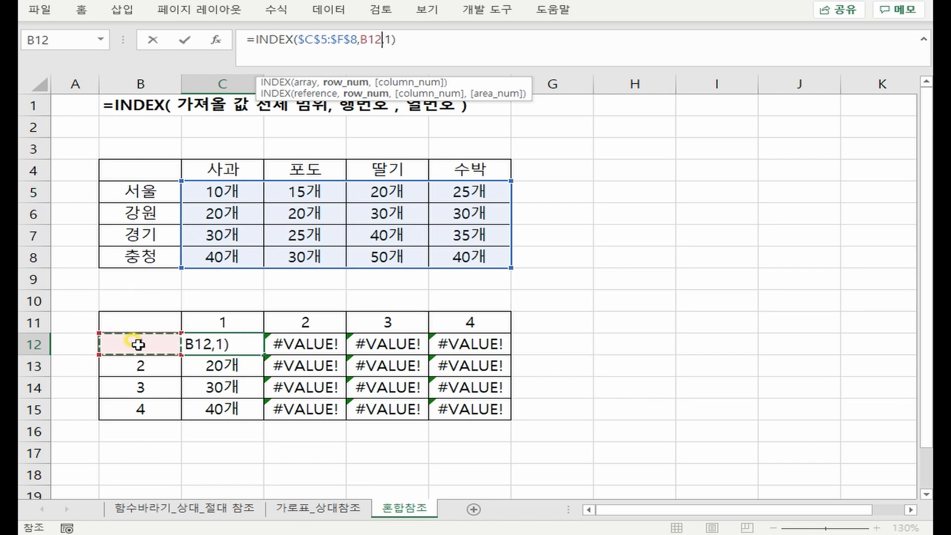
key(F4)
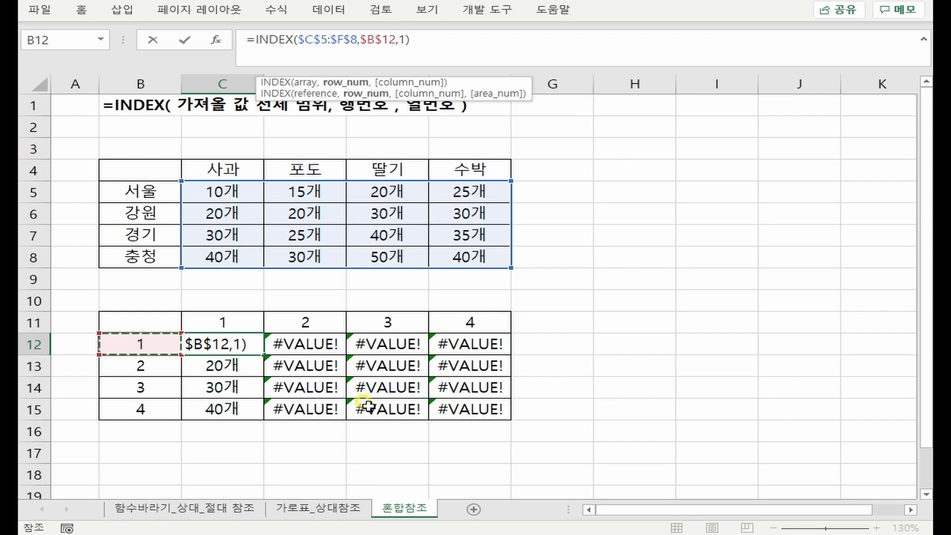
key(F4)
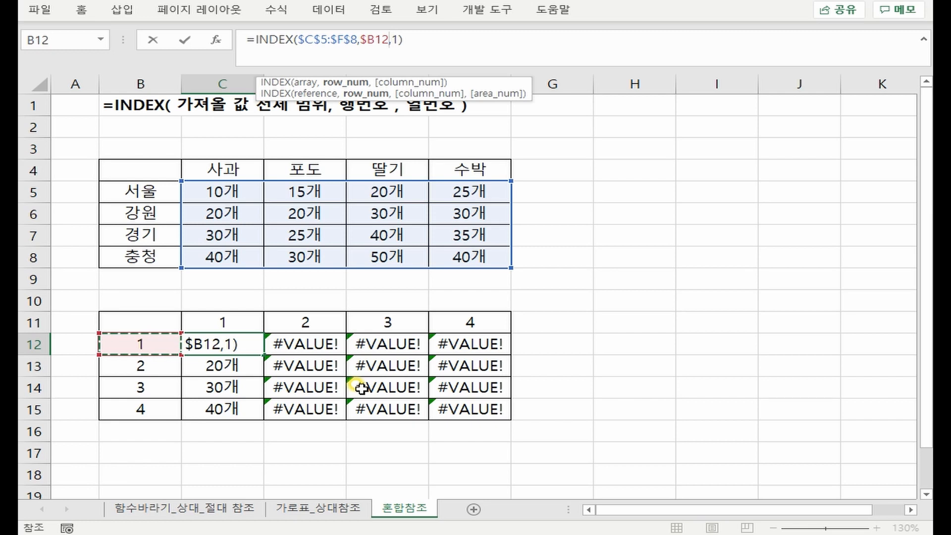
key(Return)
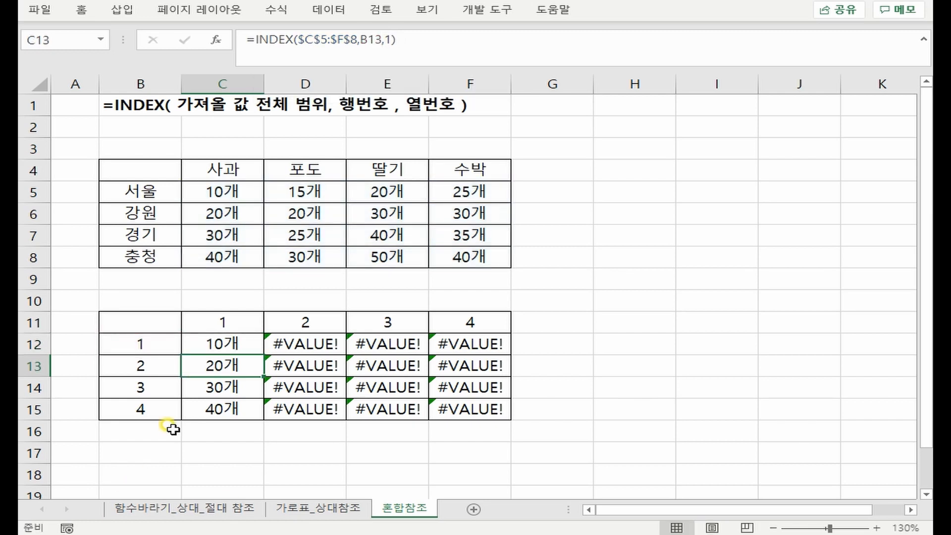
click(221, 346)
drag(263, 355, 544, 419)
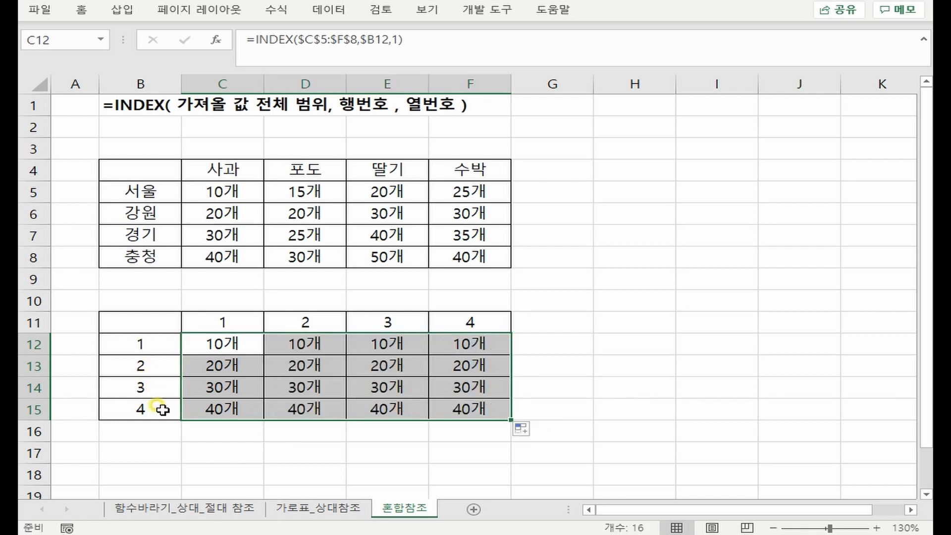
Step: Check the $B row-number references in the formulas of E14, F12 and F15 against the row labels in column B
double_click(408, 384)
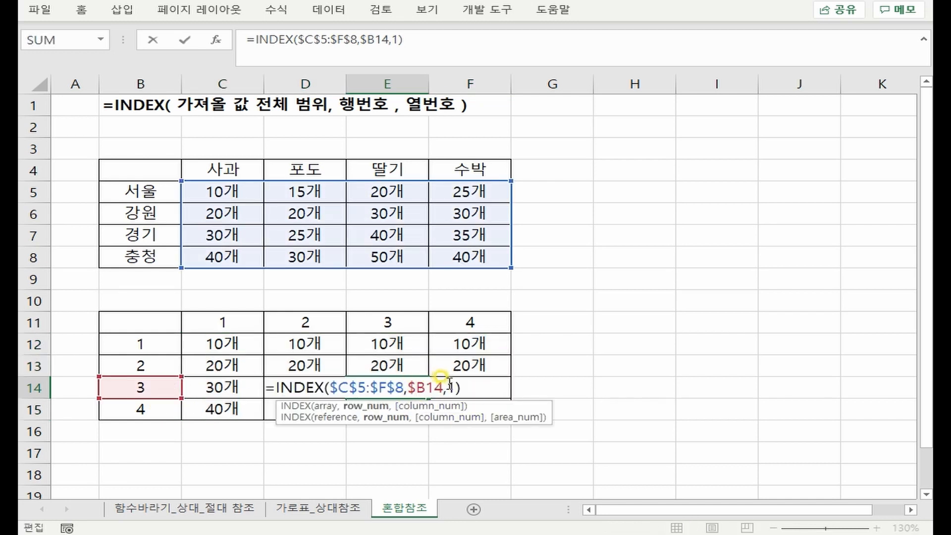
double_click(486, 344)
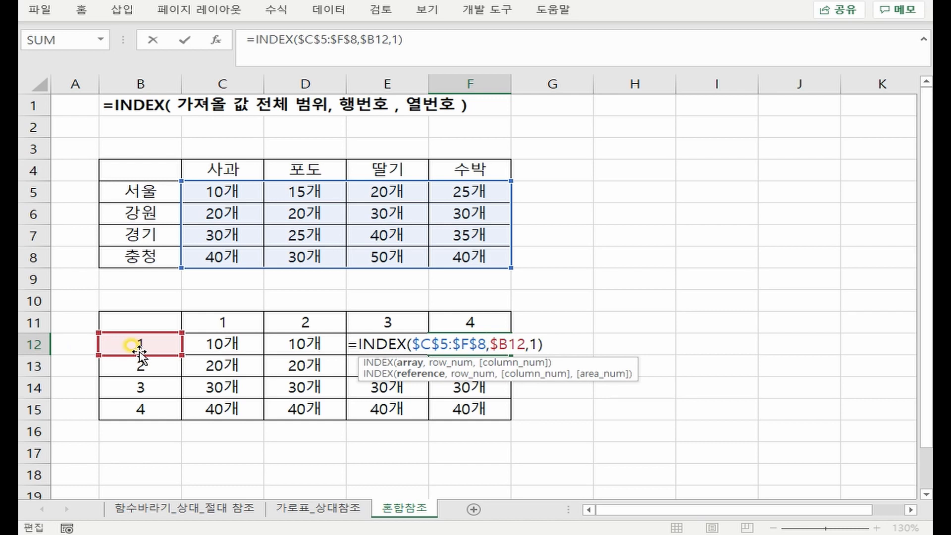
double_click(478, 406)
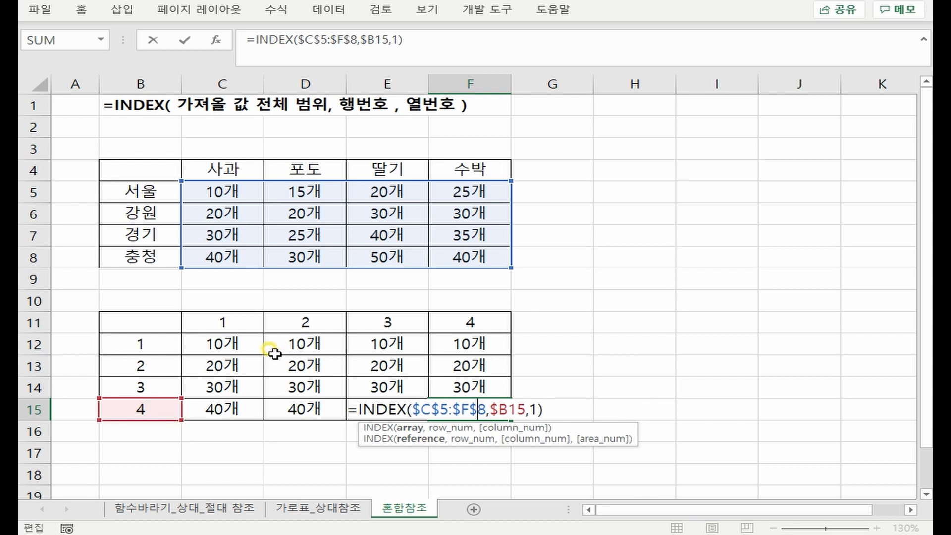
key(ctrl+Return)
drag(239, 343, 465, 408)
click(226, 189)
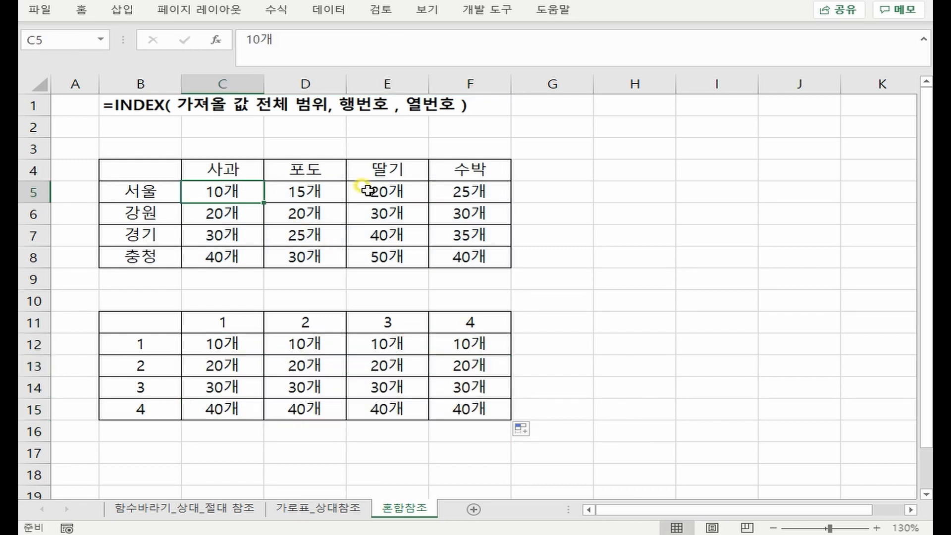
Step: Replace the column-number argument in C12's INDEX formula with the relative reference C11
double_click(226, 344)
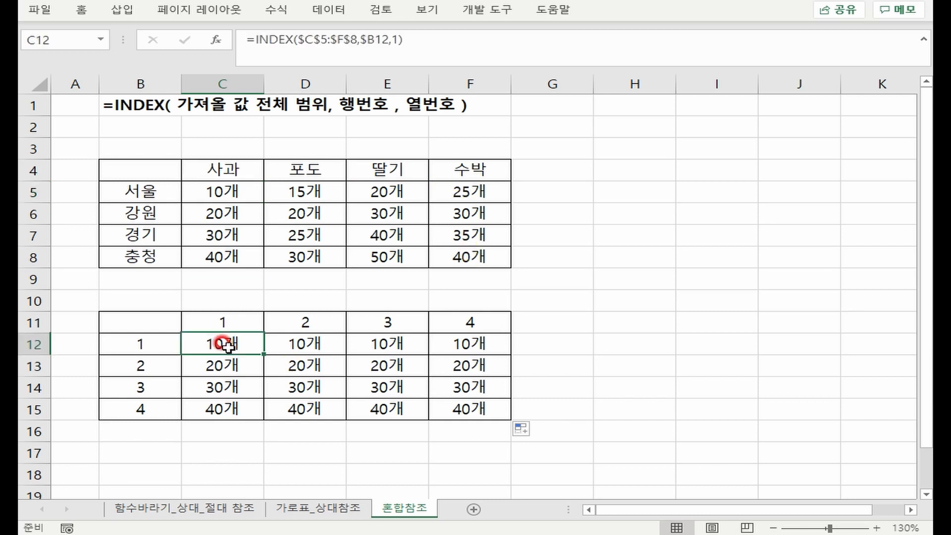
drag(283, 344, 292, 346)
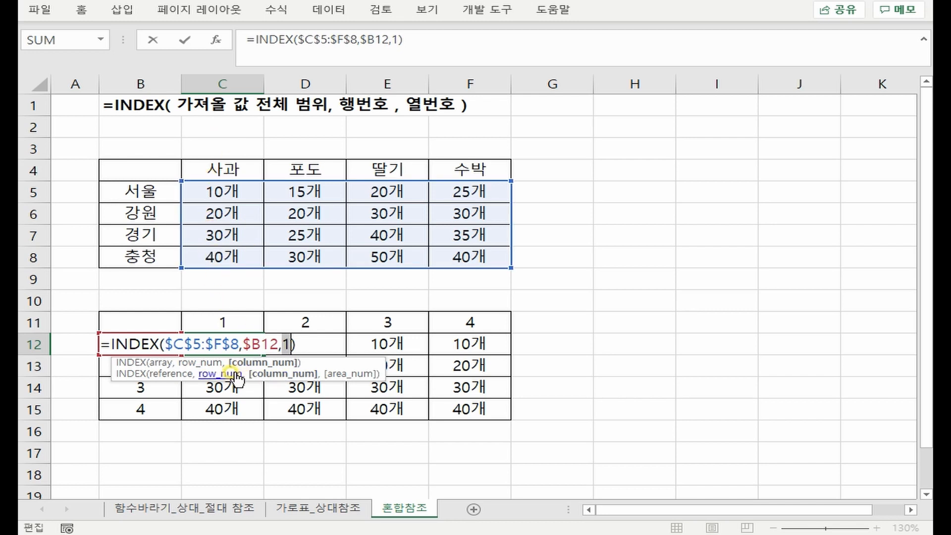
click(244, 325)
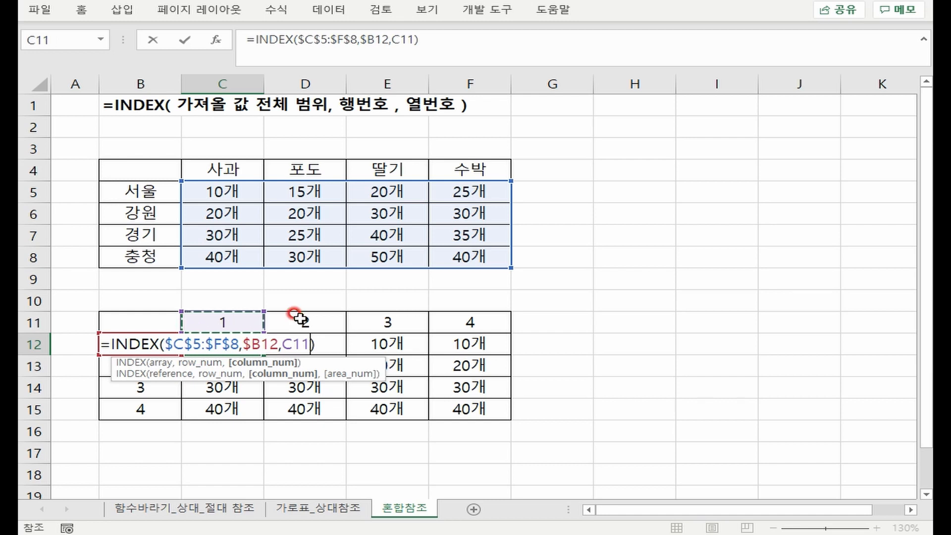
click(300, 317)
click(396, 313)
click(477, 319)
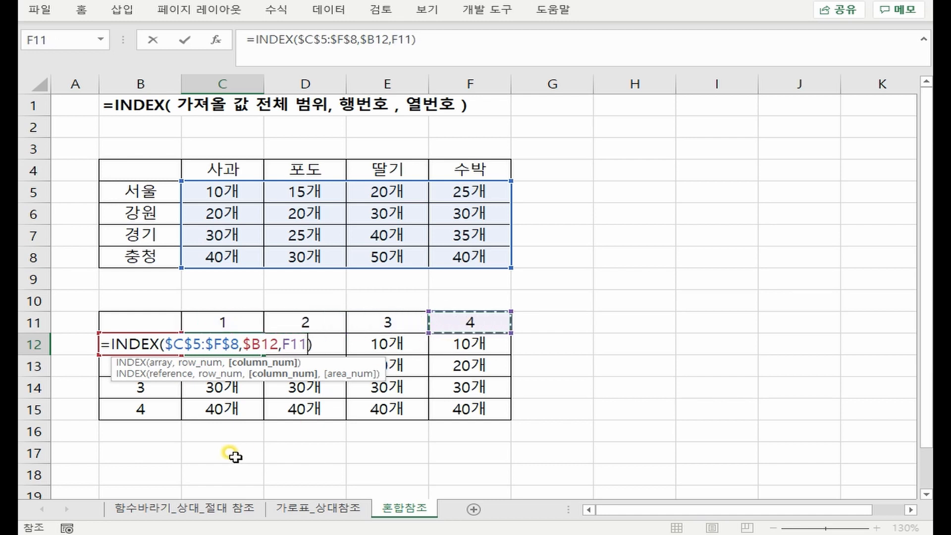
click(223, 324)
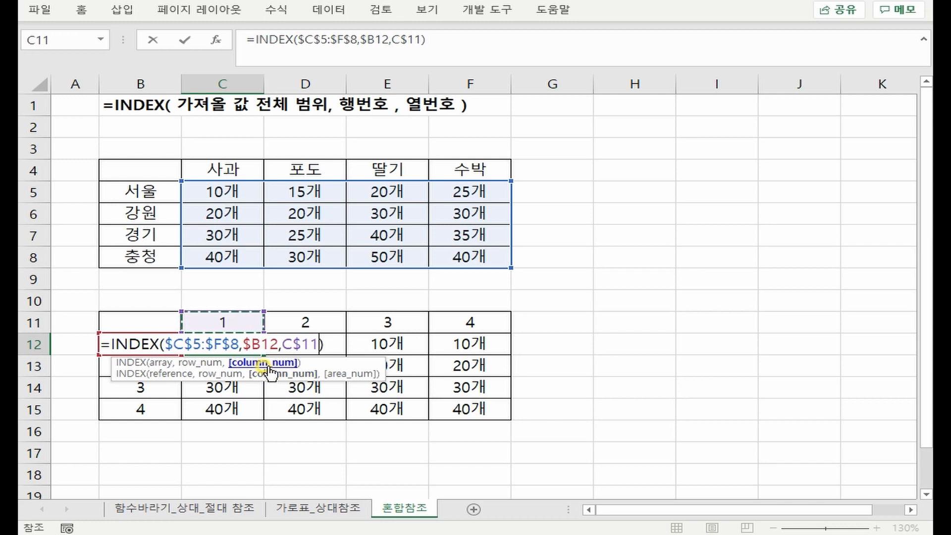
key(F4)
key(F4)
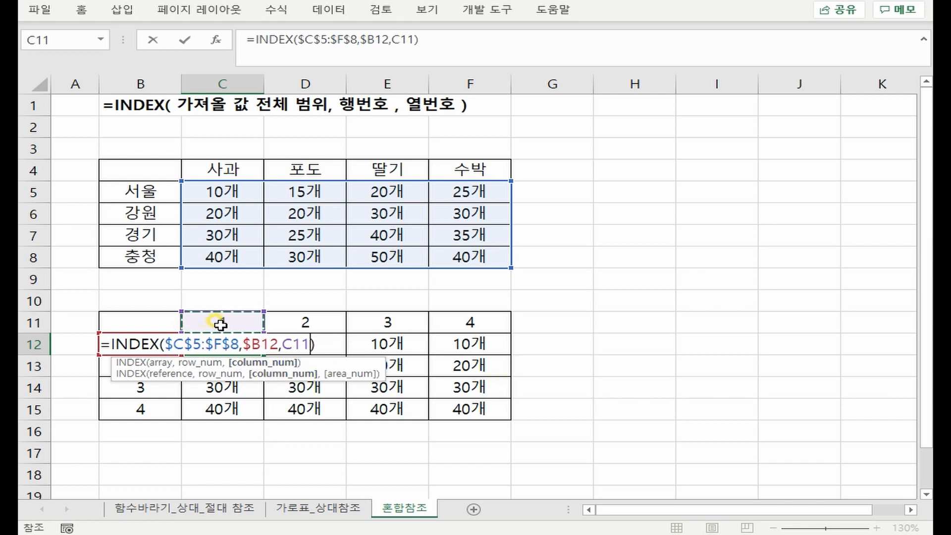
key(Return)
Step: Fill the C12 formula down and across through F15
click(255, 352)
double_click(263, 354)
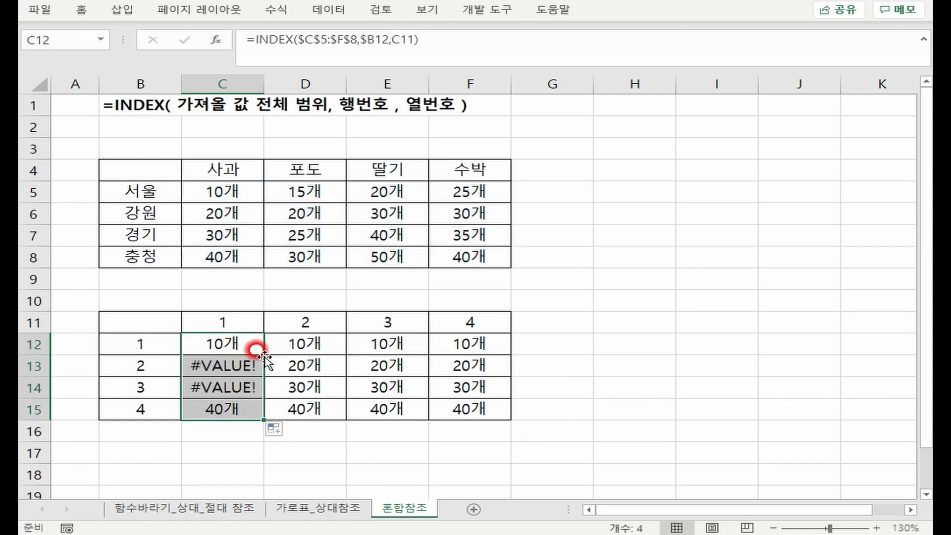
drag(263, 418, 469, 410)
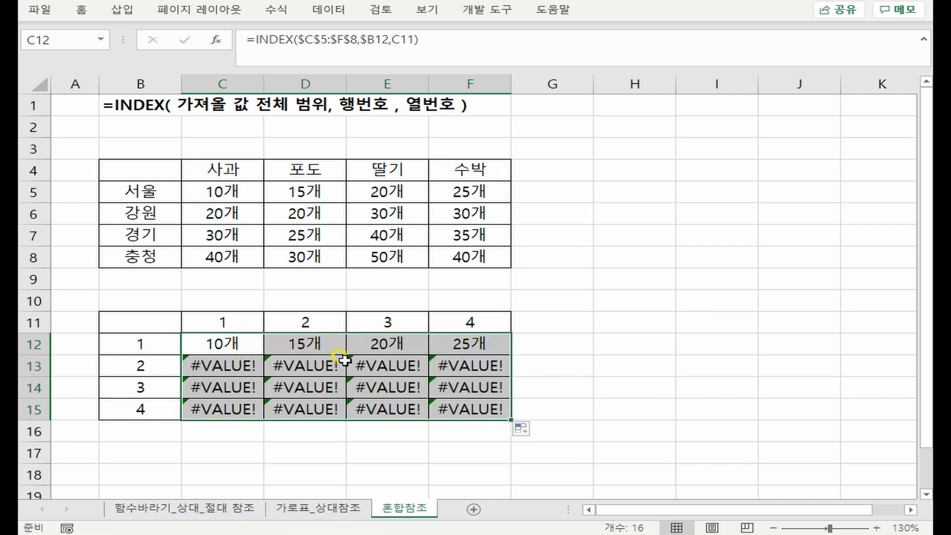
Step: Compare the column-number references in the formulas of C12 and C13 with the column labels in row 11
double_click(195, 341)
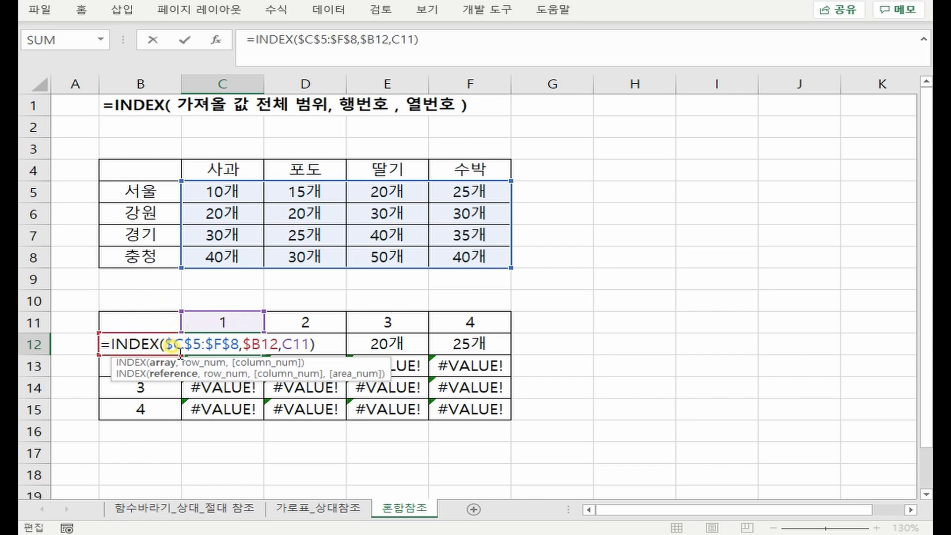
click(211, 367)
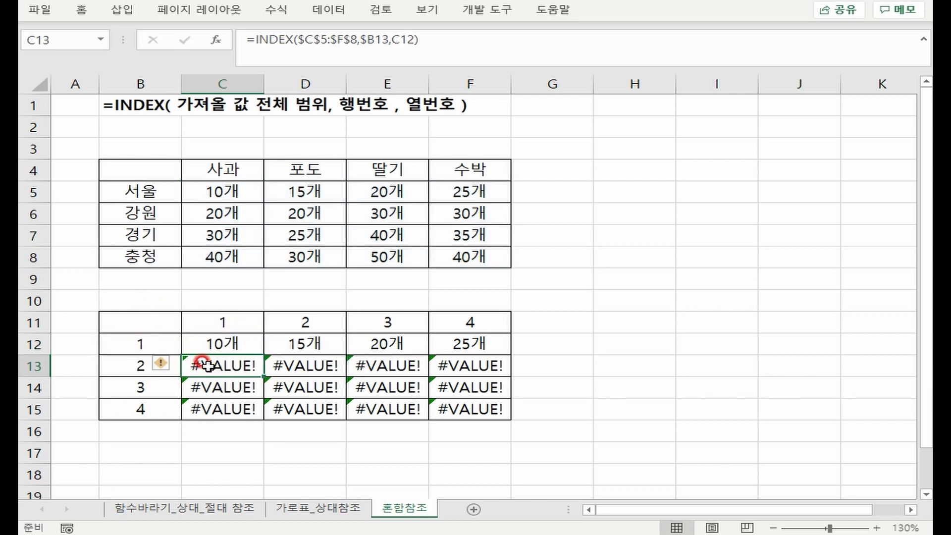
double_click(207, 366)
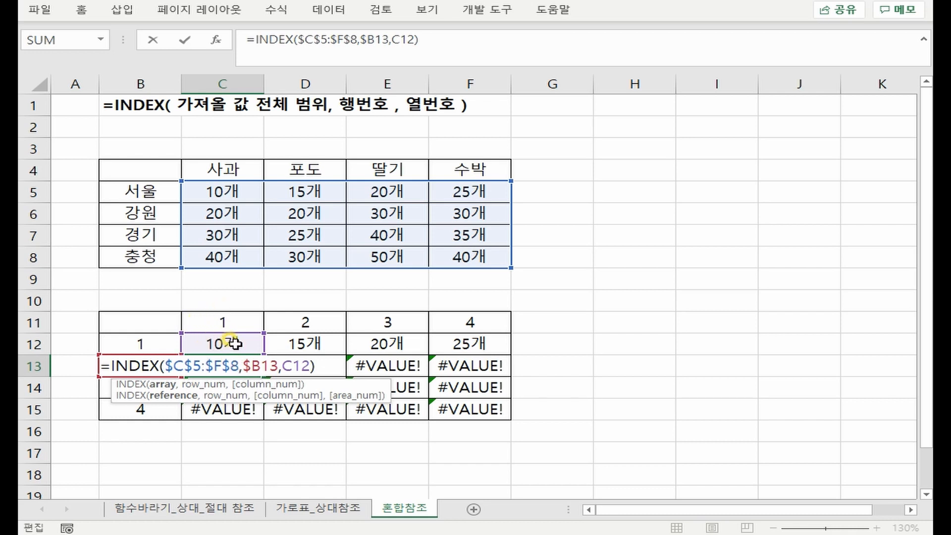
key(Return)
Step: Set the column-number argument in C15's INDEX formula to C11
double_click(241, 409)
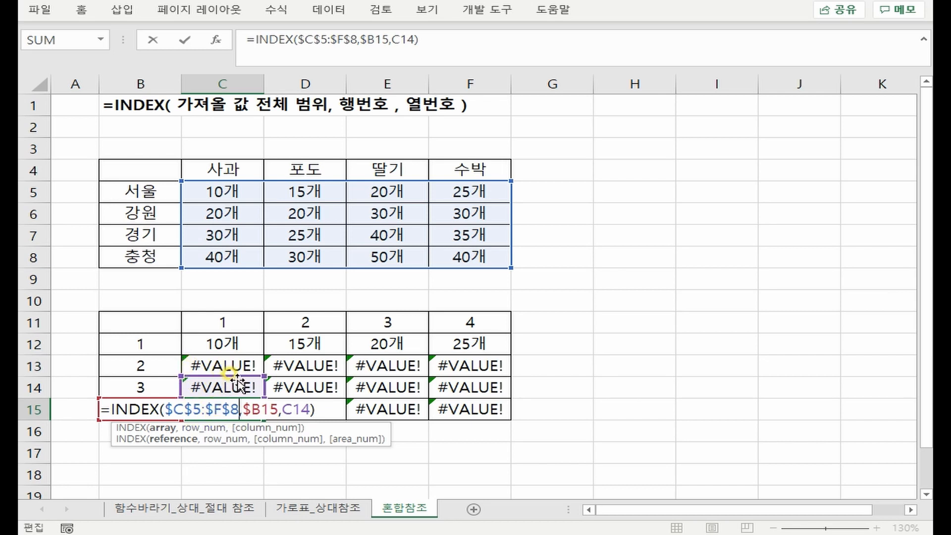
double_click(297, 408)
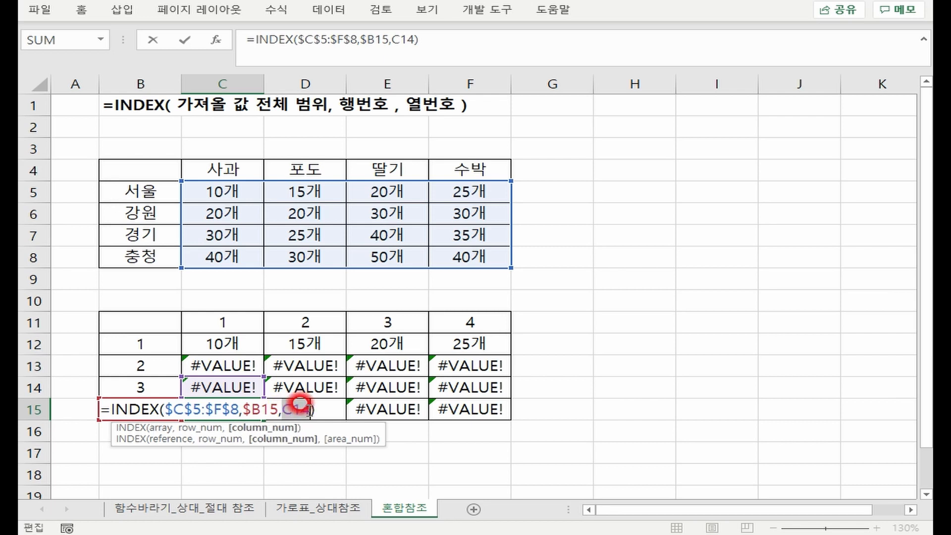
click(207, 321)
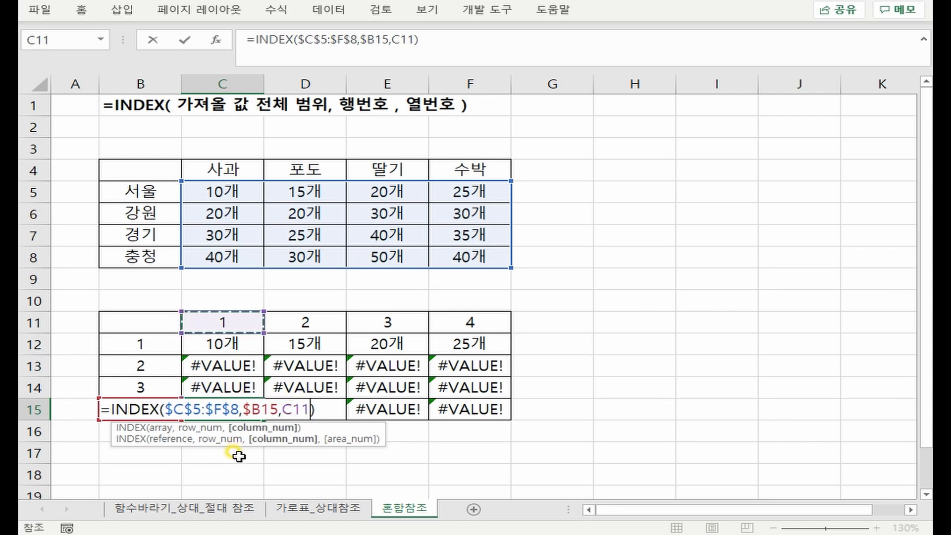
key(Return)
click(213, 405)
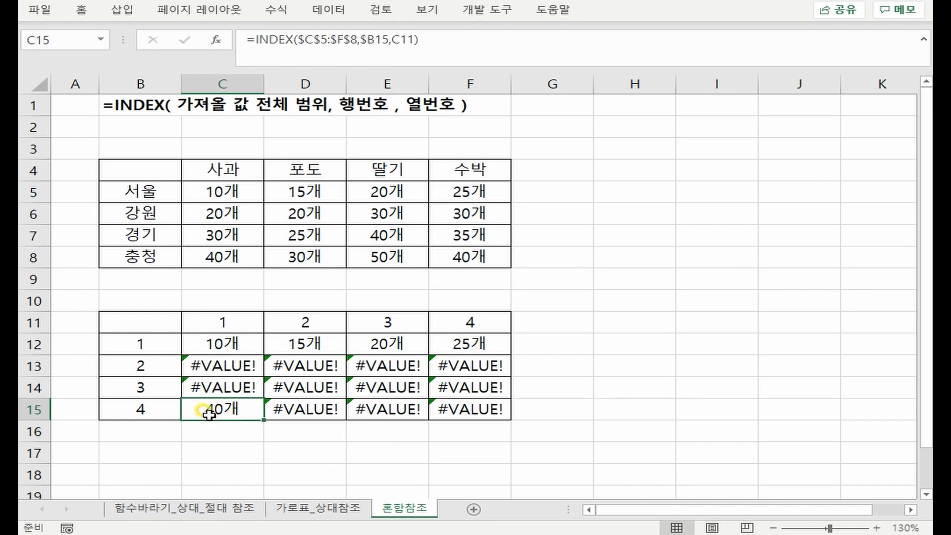
Step: Change the column-number argument in C12 to the mixed reference C$11 and refill the formula through F15
double_click(242, 346)
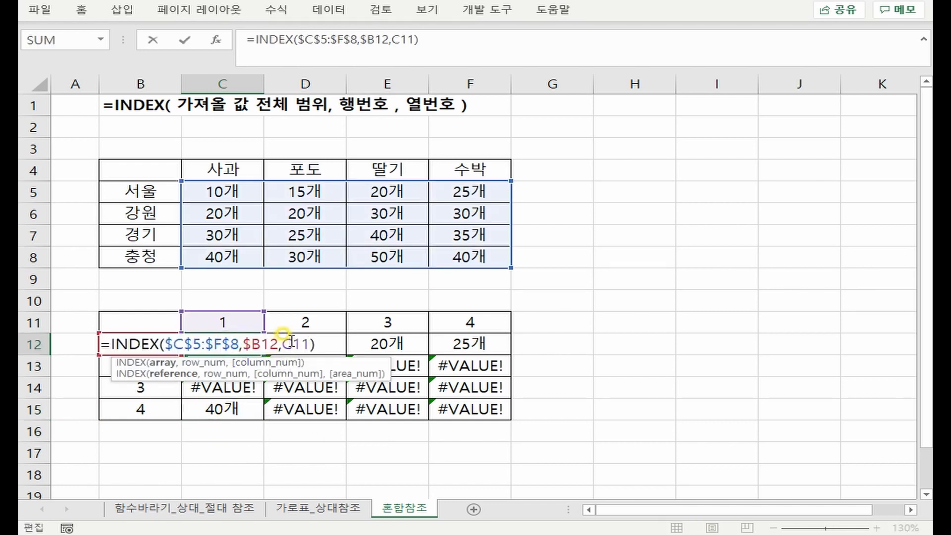
click(232, 321)
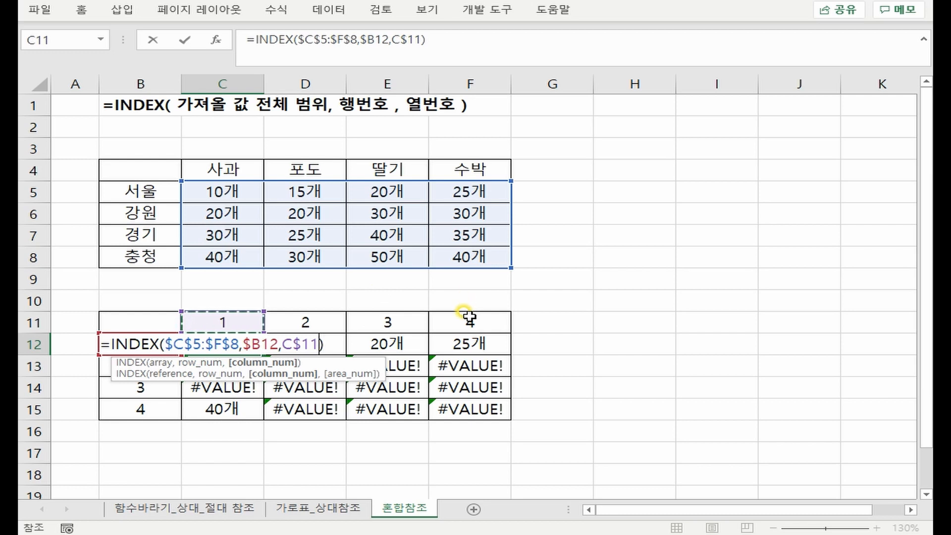
click(290, 344)
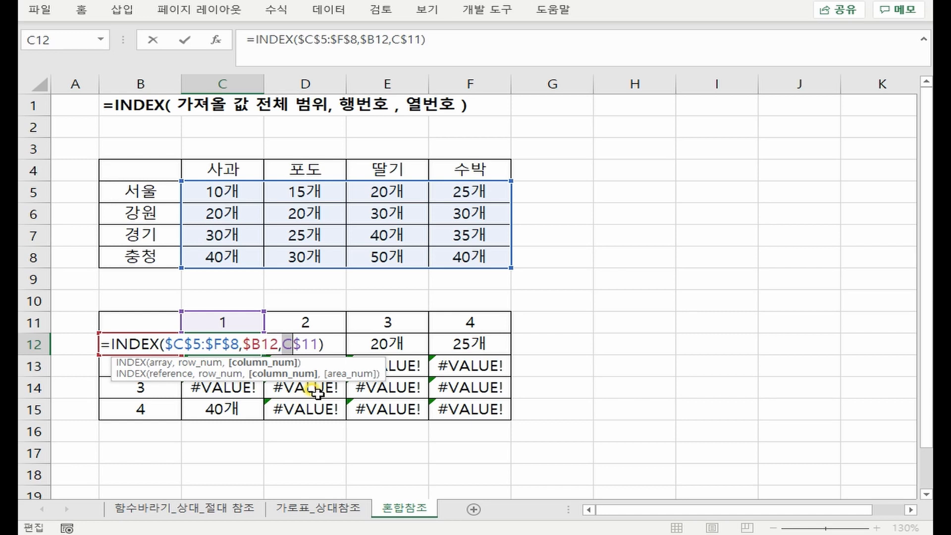
key(Return)
click(244, 336)
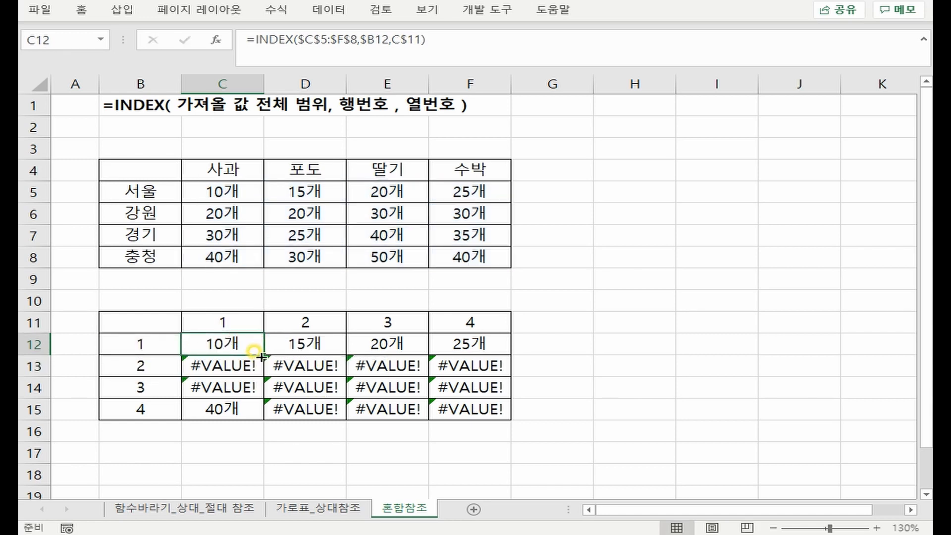
drag(262, 355, 481, 413)
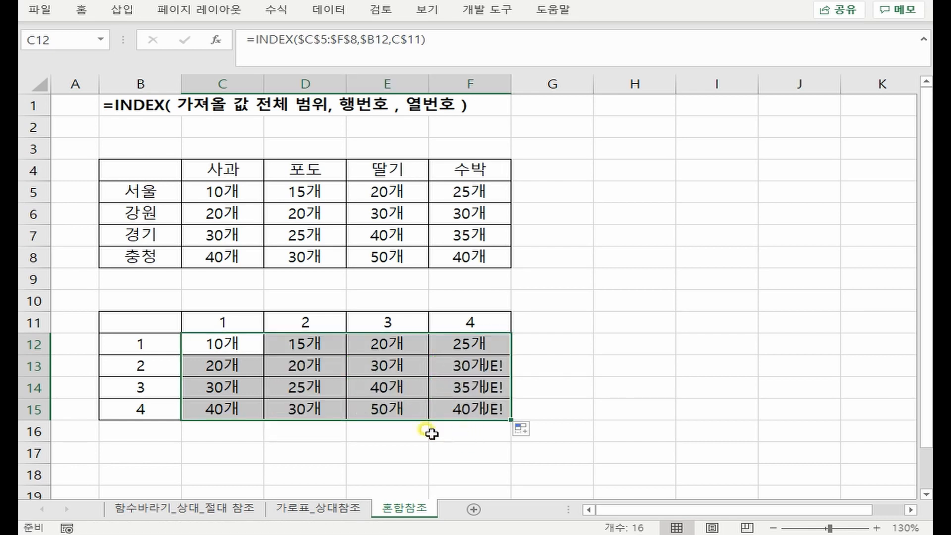
Step: Inspect the row and column references in the formulas of E14 and D13
double_click(391, 386)
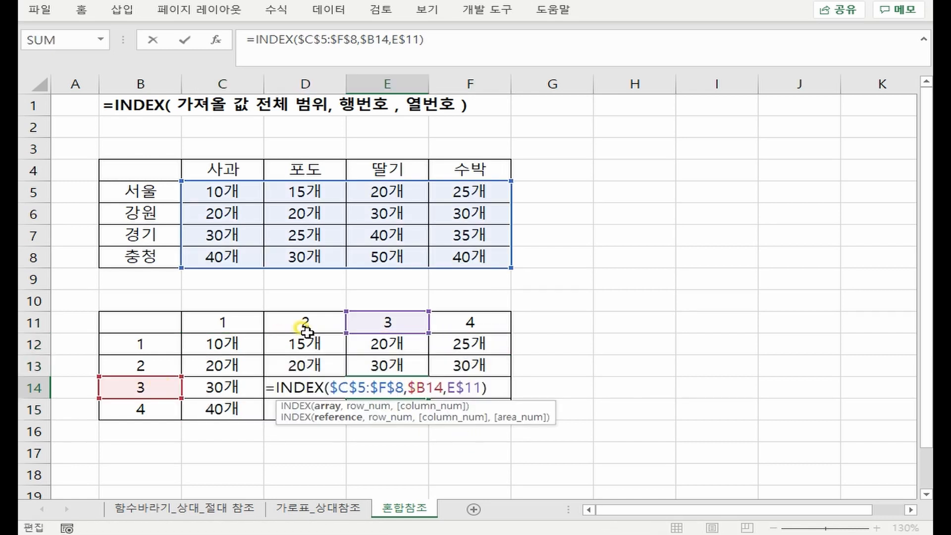
double_click(301, 365)
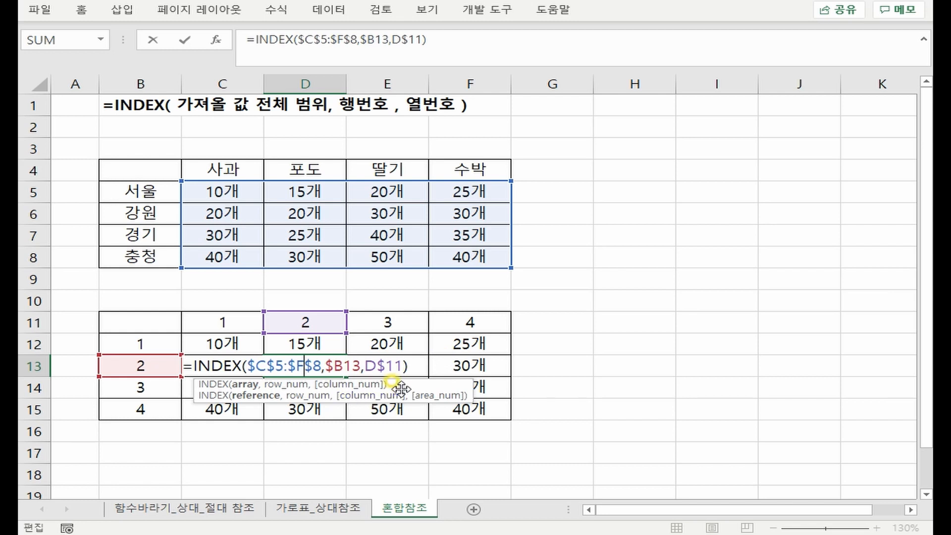
key(ctrl+Return)
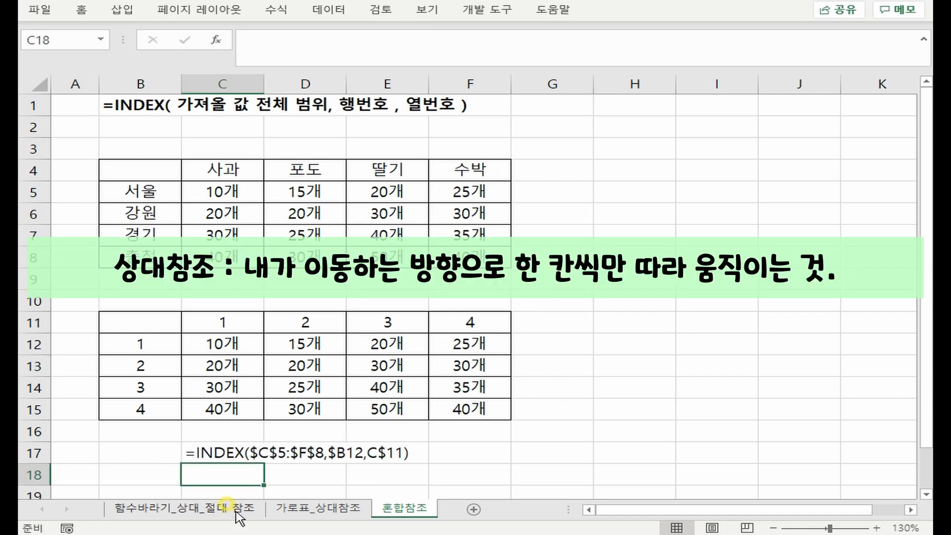